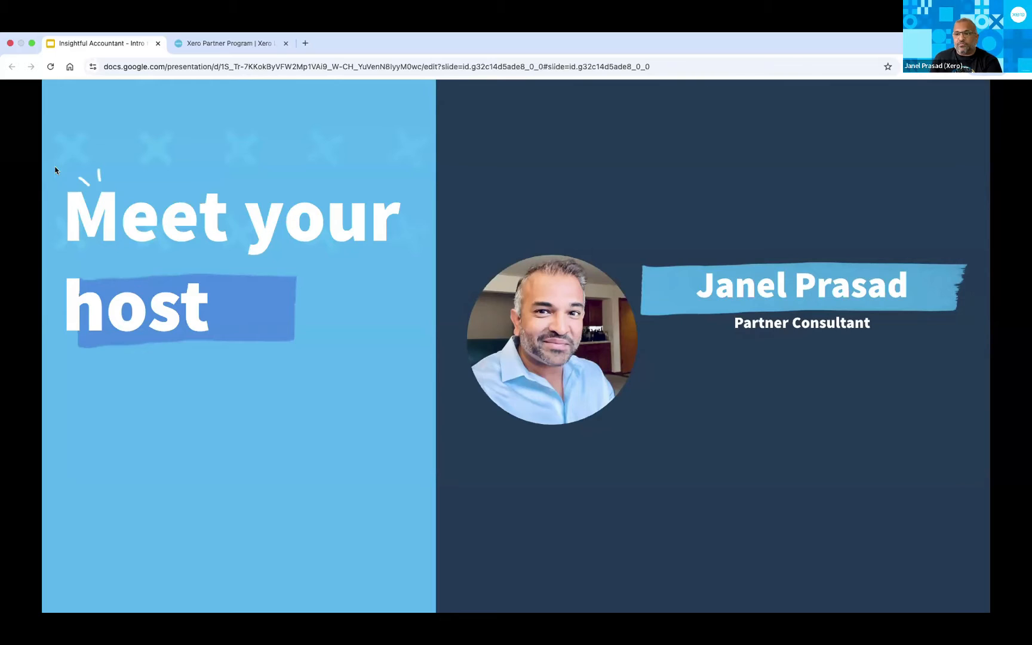
# Advance the slides to the end of the introduction and switch to the Demo Company (US) dashboard in Xero
pyautogui.press('Right')
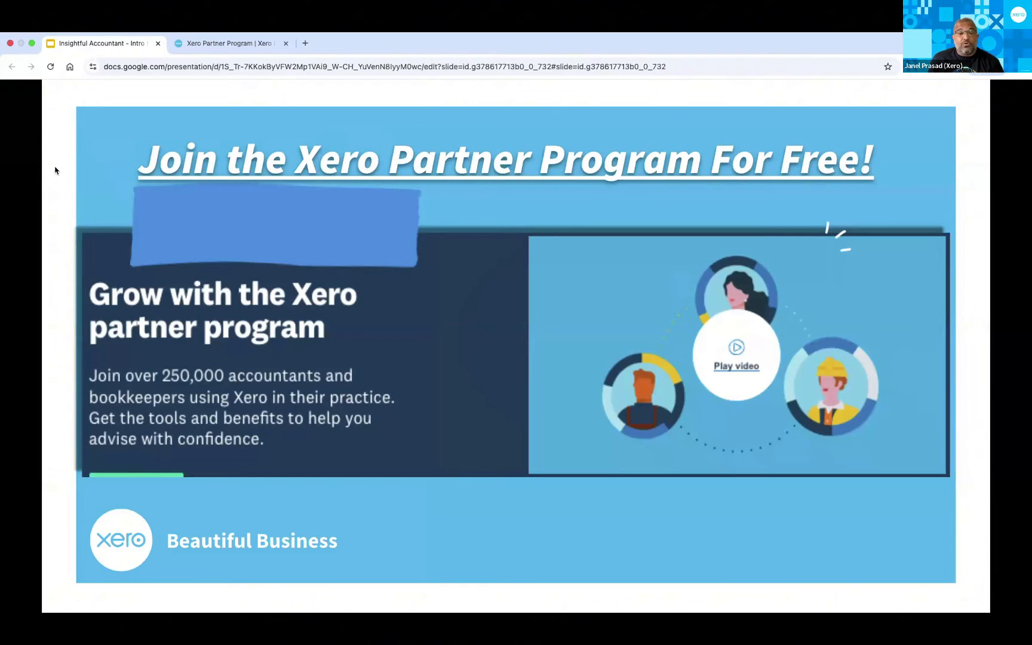
pyautogui.press('Right')
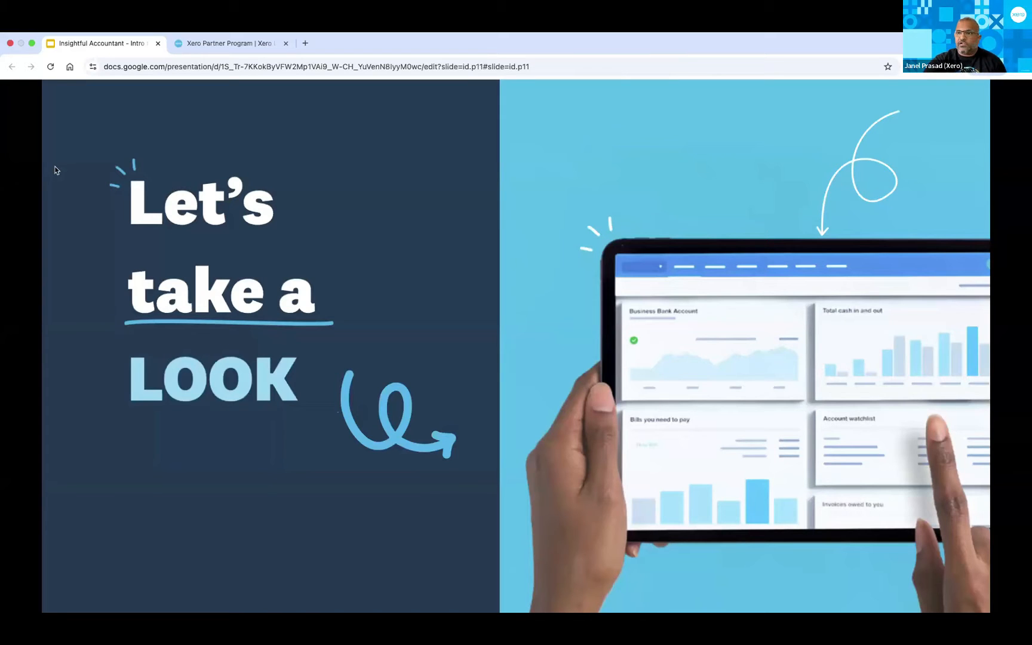
pyautogui.hotkey('ctrl', 'Right')
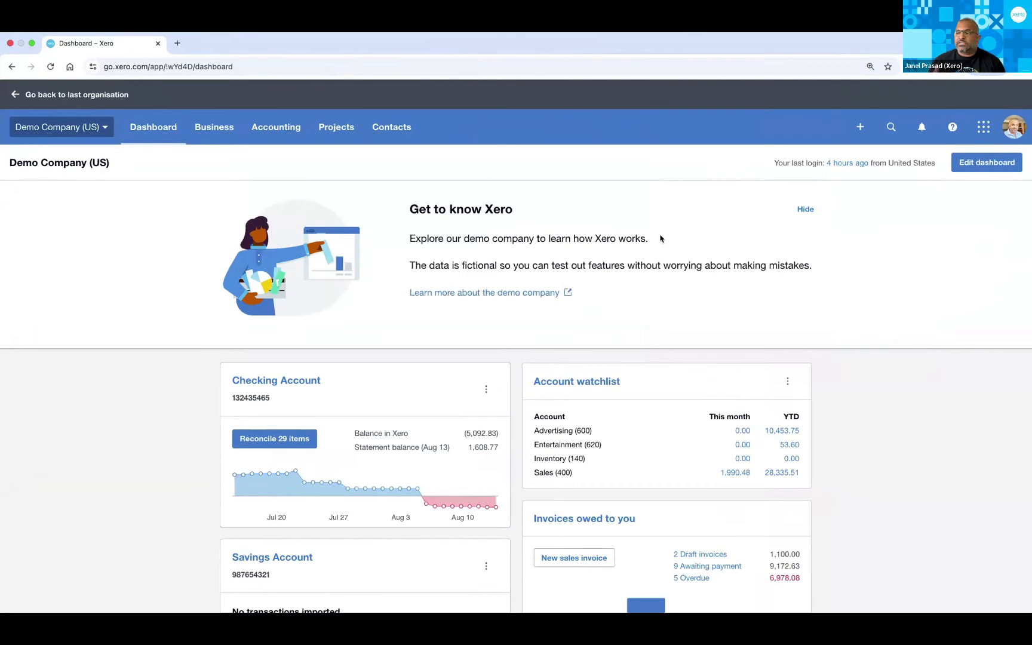
# Examine the dashboard's bank accounts, account watchlist, cash in and out, invoices owed and bills to pay
pyautogui.scroll(-3, 661, 239)
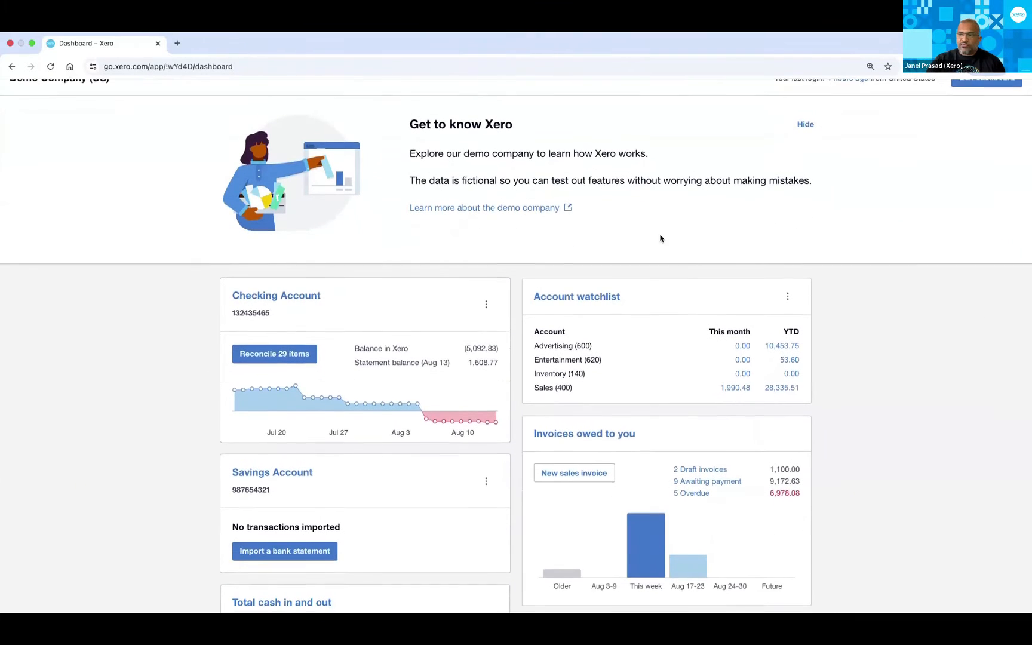
pyautogui.scroll(-1, 661, 236)
pyautogui.scroll(2, 661, 239)
pyautogui.scroll(2, 661, 239)
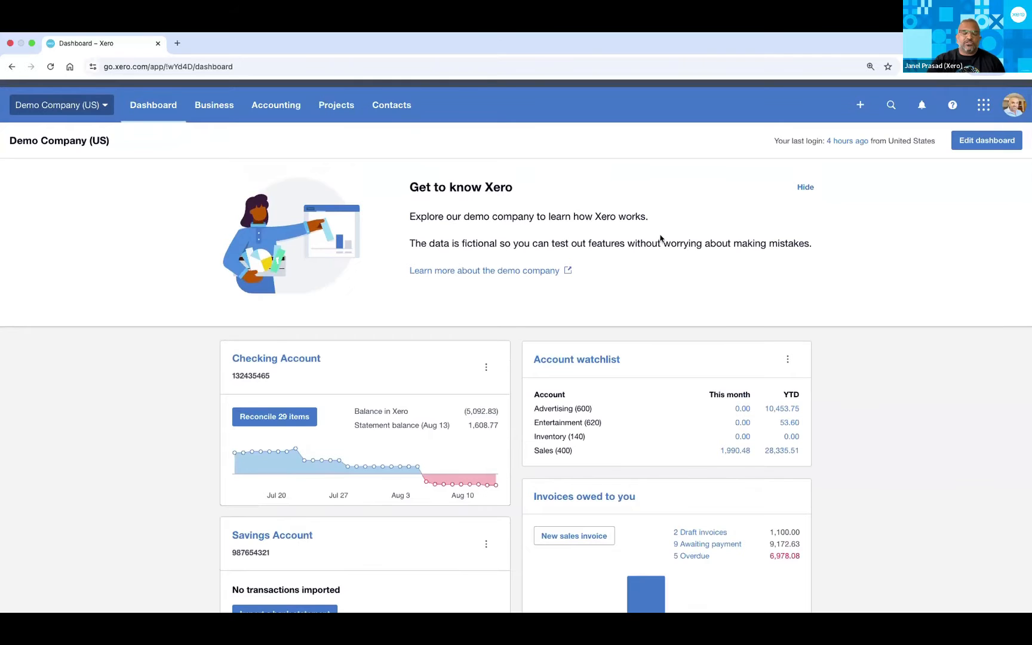
pyautogui.scroll(-4, 660, 237)
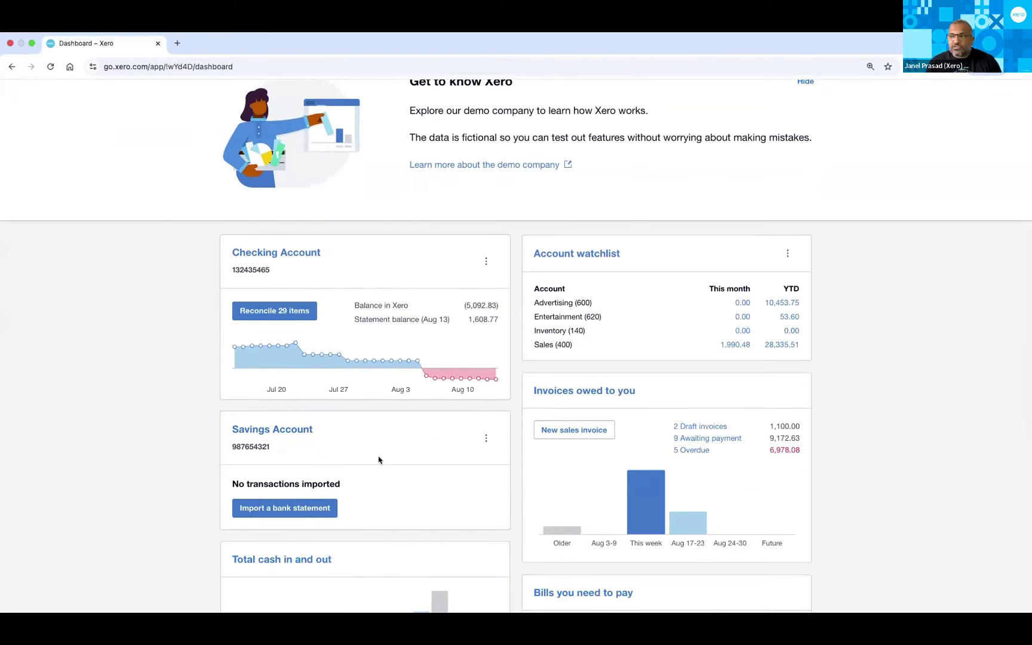
pyautogui.scroll(-5, 645, 260)
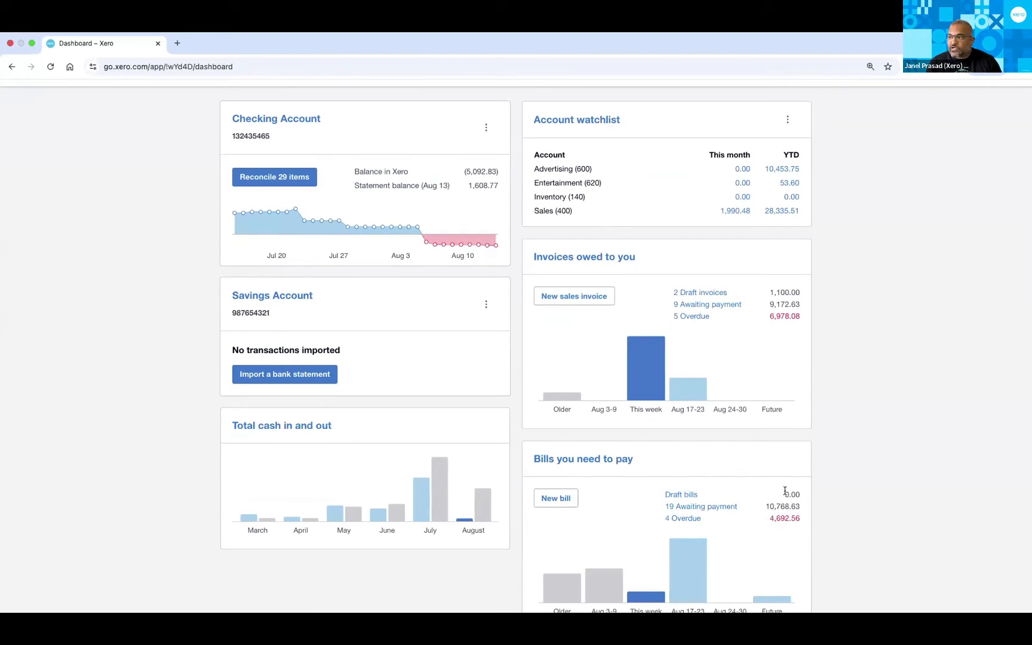
pyautogui.scroll(-3, 806, 460)
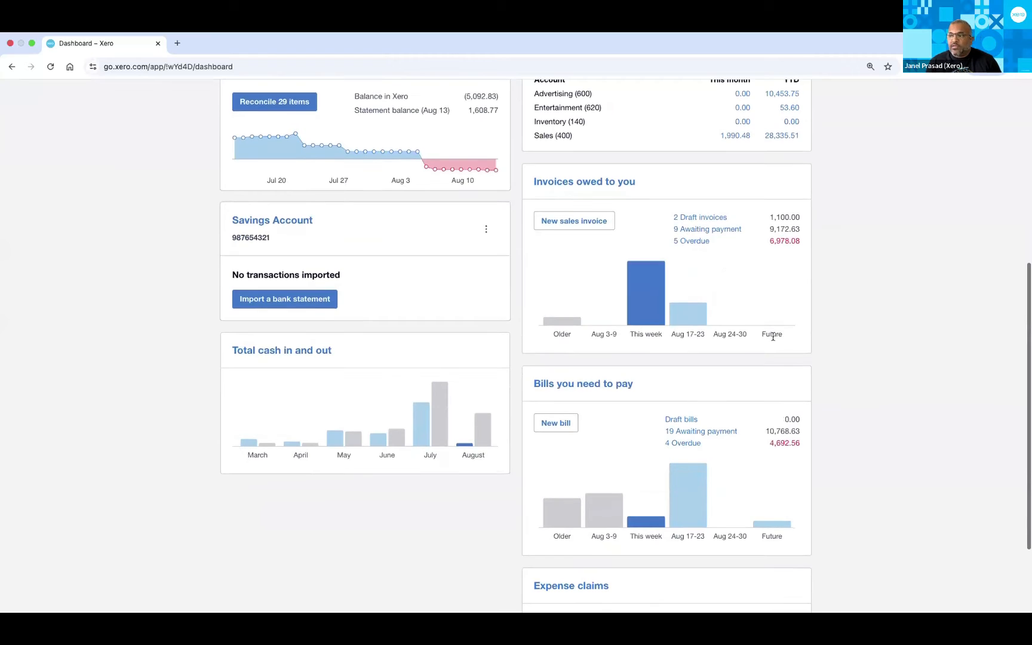
pyautogui.scroll(-1, 849, 311)
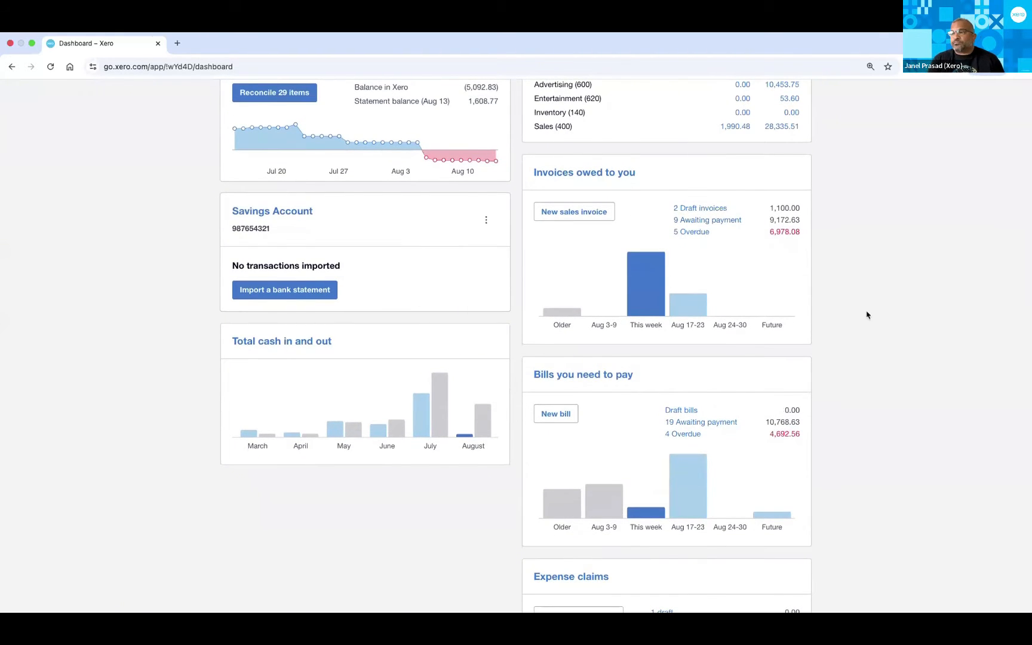
pyautogui.scroll(5, 867, 315)
pyautogui.scroll(3, 867, 315)
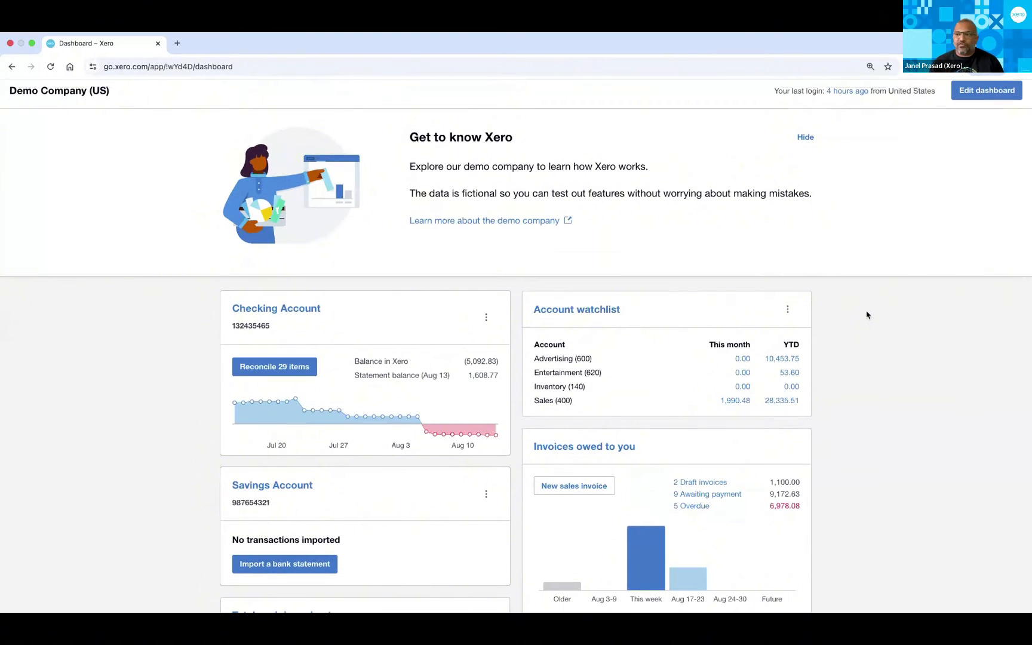
pyautogui.scroll(-5, 867, 315)
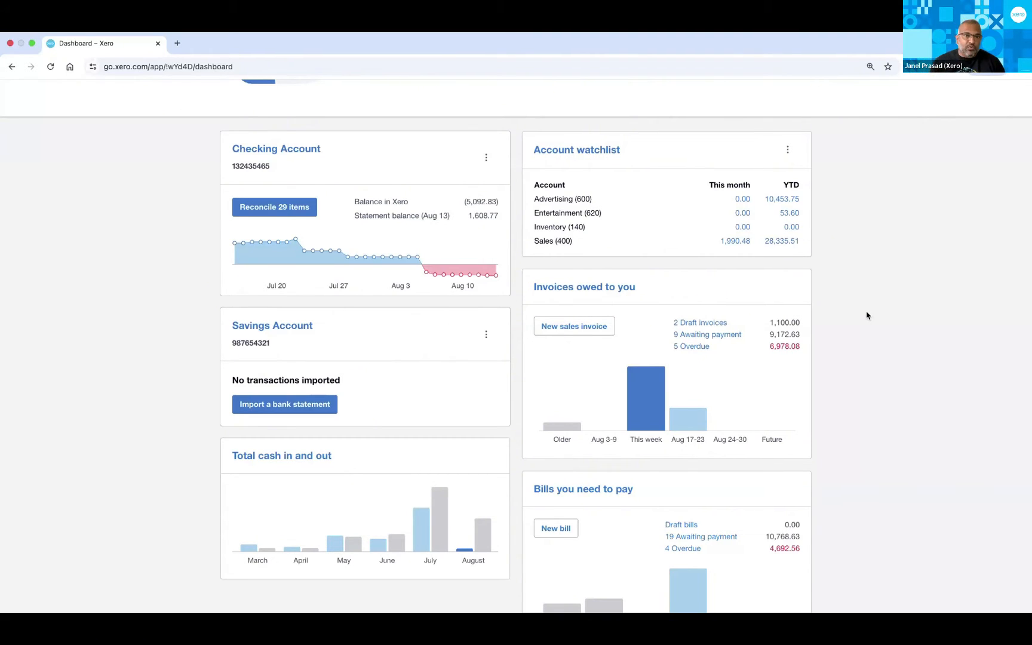
pyautogui.scroll(5, 867, 315)
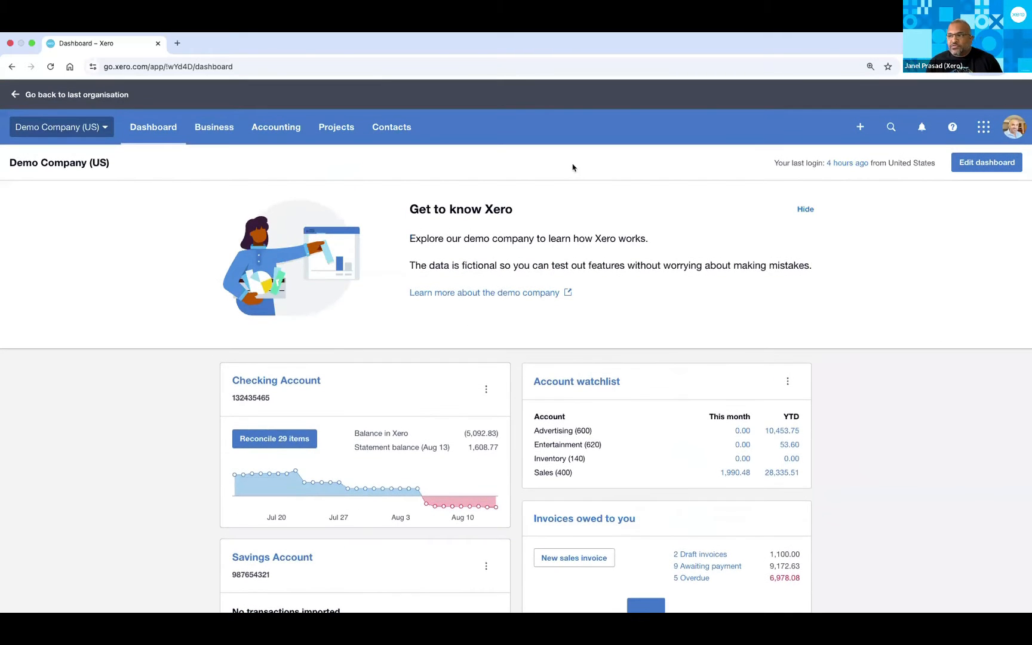
# Hide the Get to know Xero introduction on the Demo Company dashboard
pyautogui.click(802, 210)
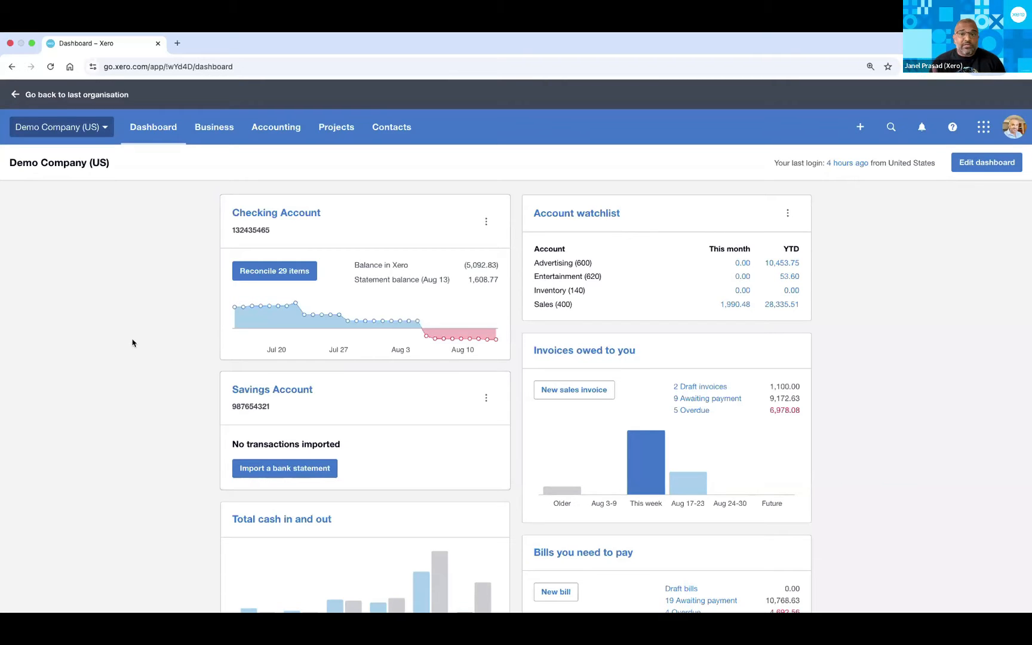
pyautogui.moveTo(267, 310)
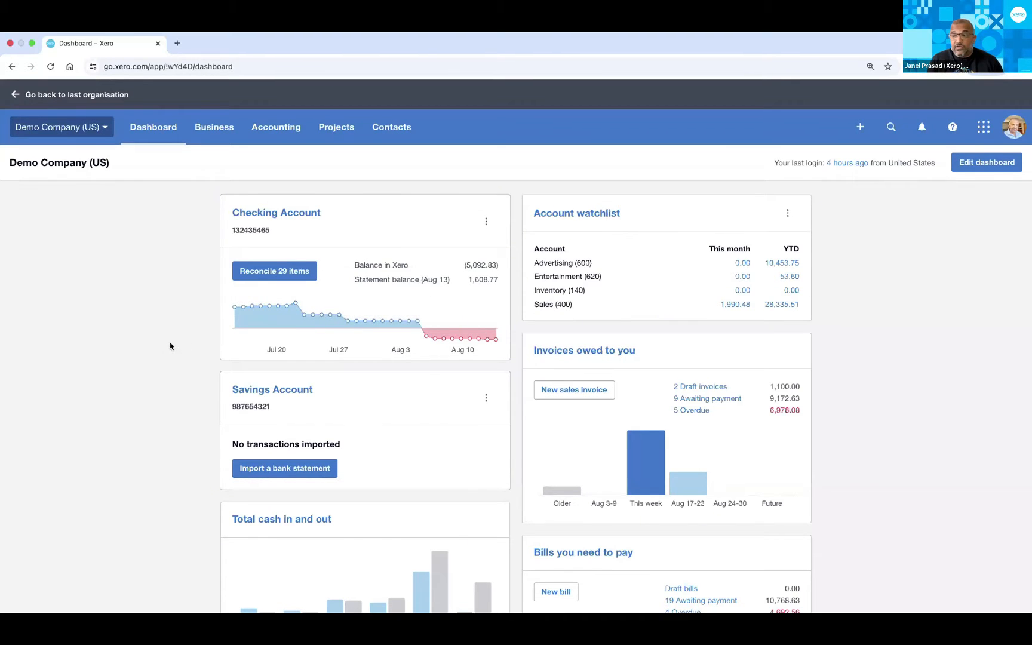
# Open the Checking Account's items to reconcile and dismiss the introductory banner about matching bank transactions
pyautogui.scroll(-3, 170, 346)
pyautogui.scroll(-2, 170, 346)
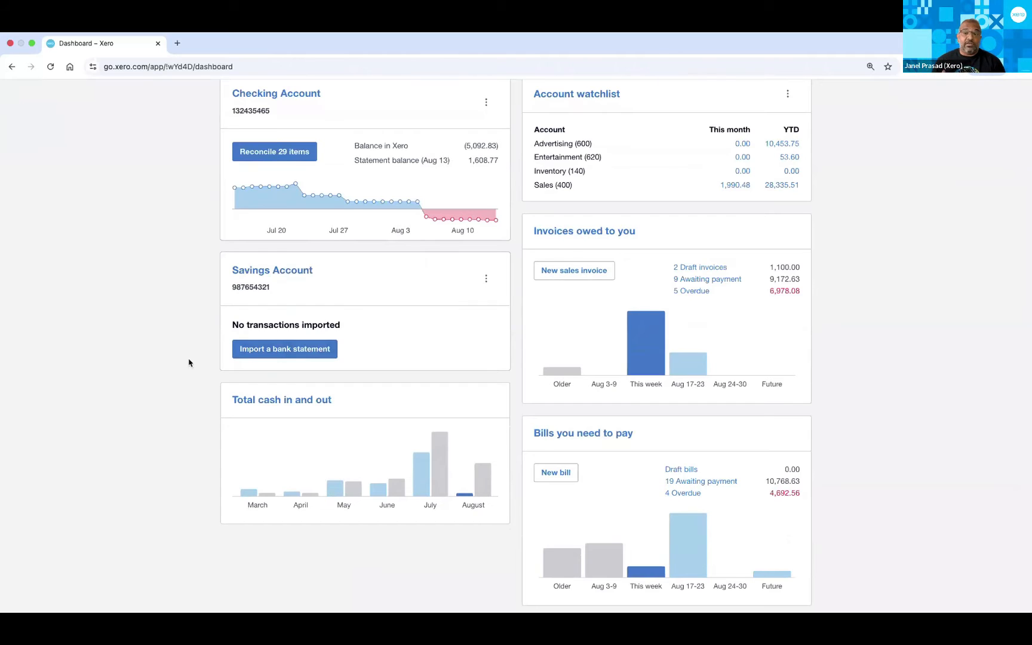
pyautogui.scroll(3, 189, 363)
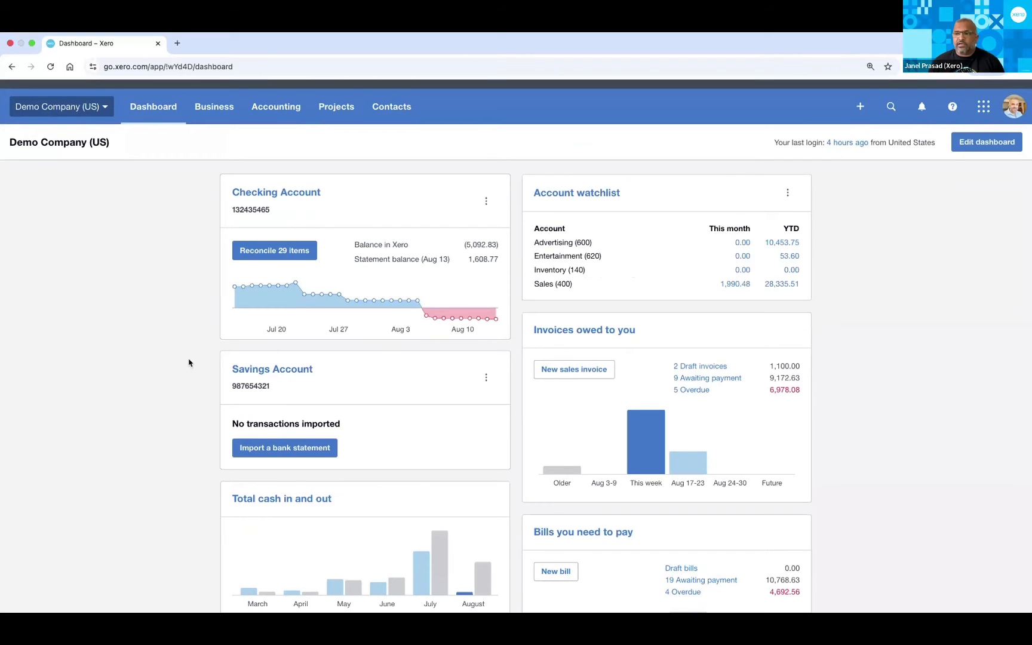
pyautogui.click(277, 255)
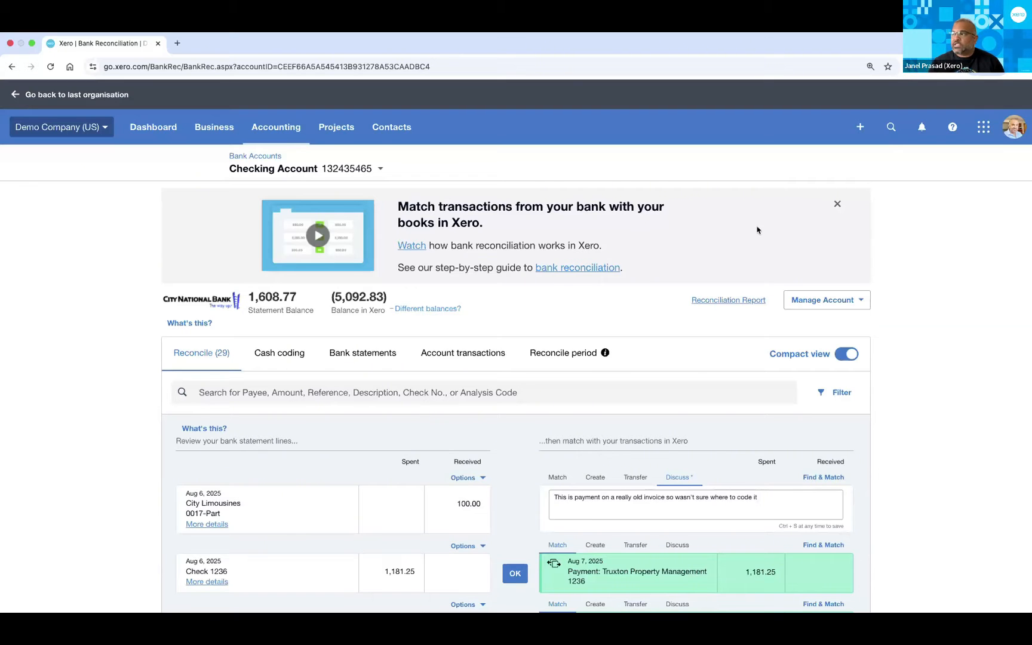
pyautogui.click(837, 206)
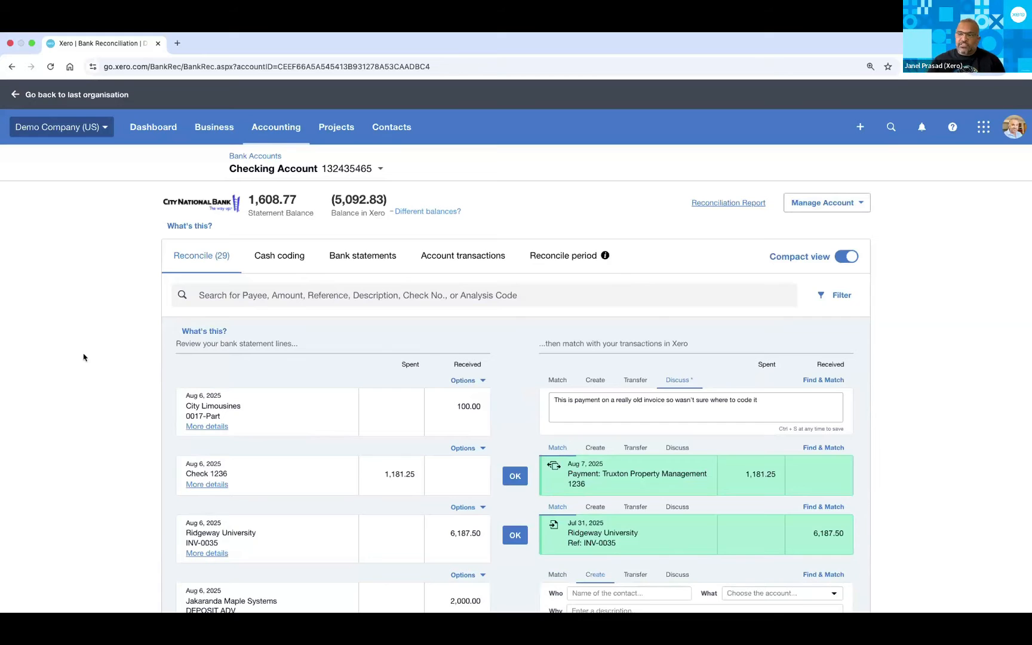
# Reconcile the Check 1236 and Ridgeway University INV-0035 statement lines with their suggested matches
pyautogui.scroll(-2, 84, 357)
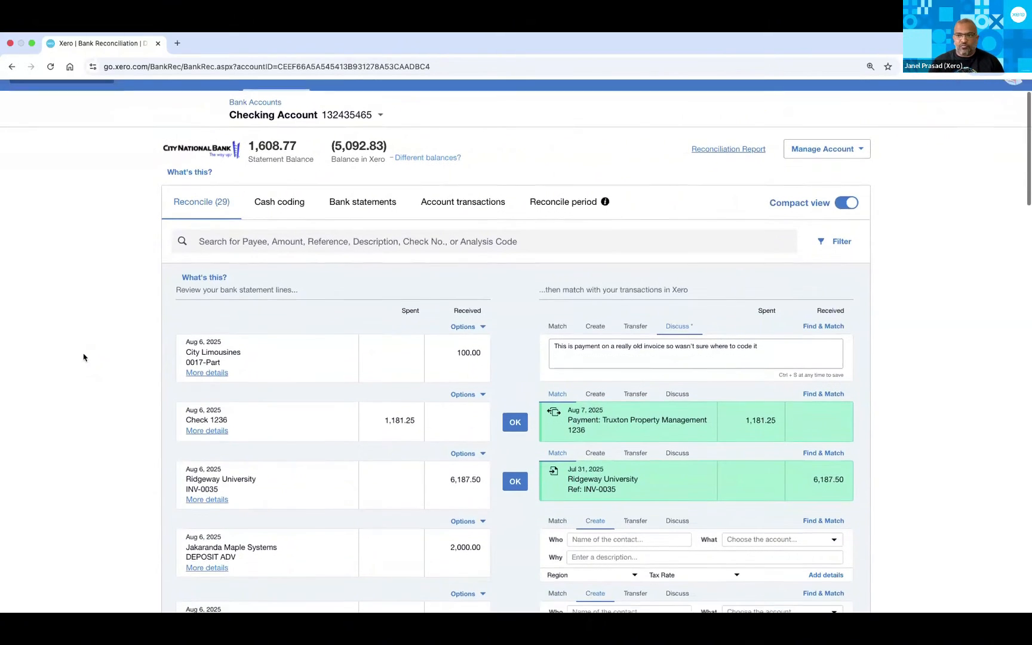
pyautogui.scroll(-4, 84, 357)
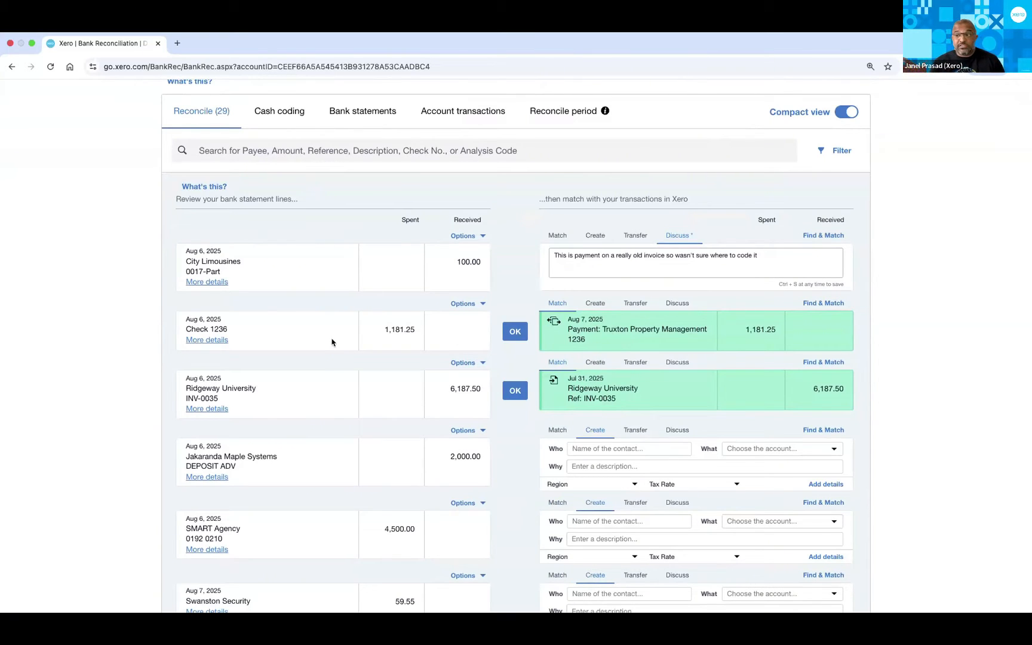
pyautogui.scroll(4, 332, 341)
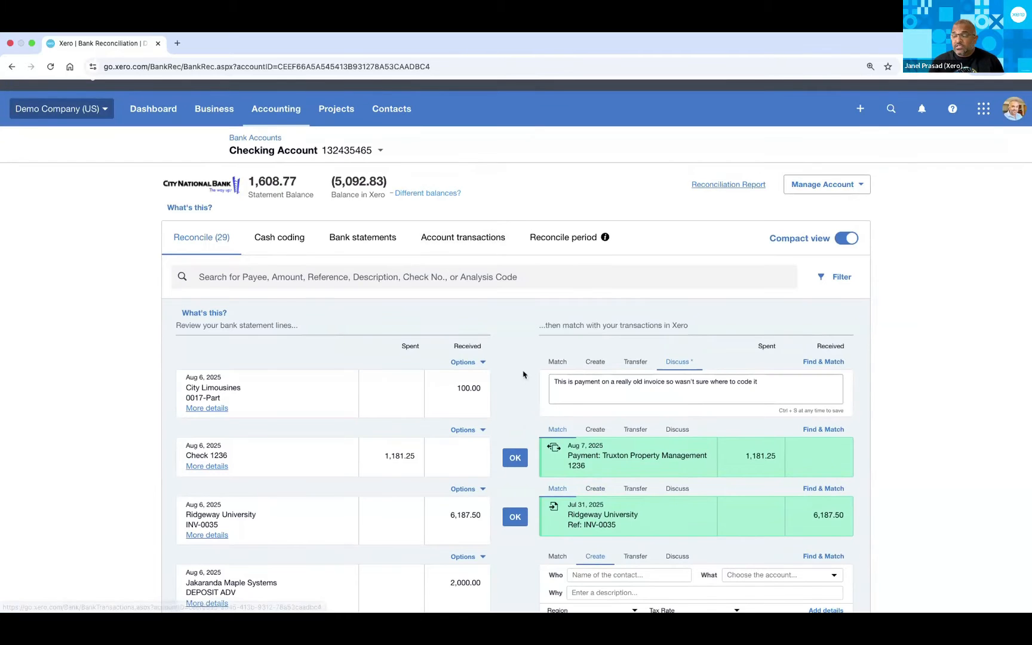
pyautogui.scroll(-3, 527, 378)
pyautogui.scroll(-2, 527, 378)
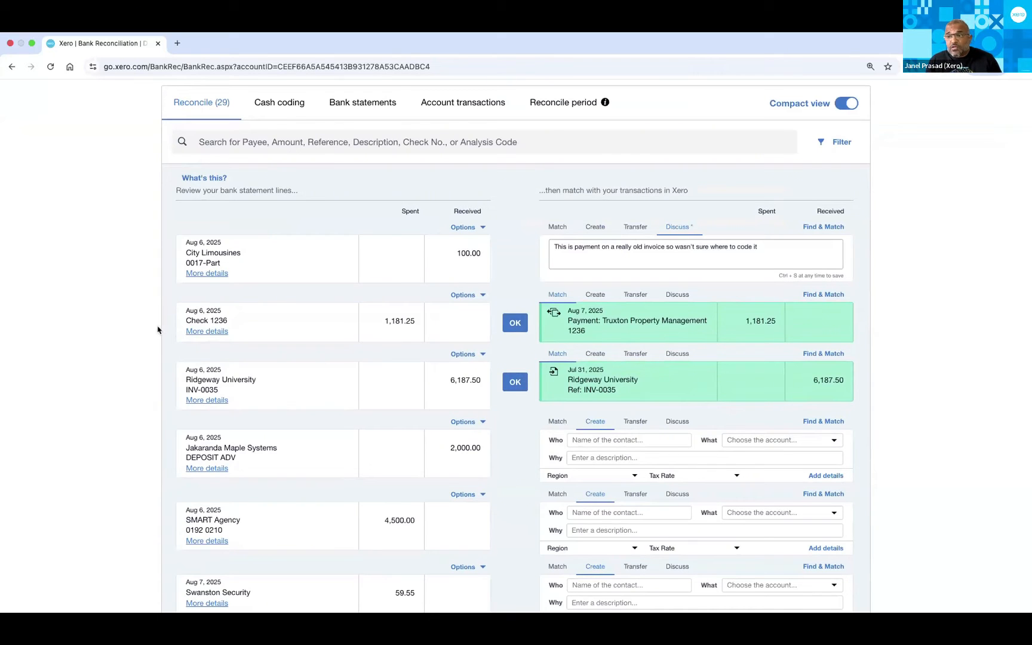
pyautogui.moveTo(238, 323); pyautogui.dragTo(185, 323)
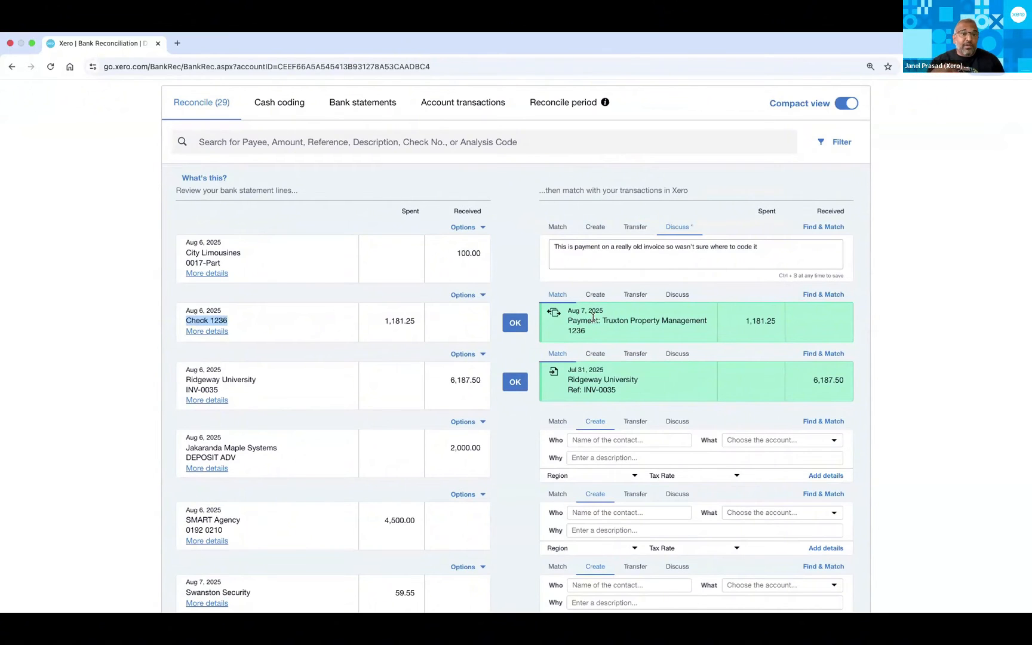
pyautogui.click(515, 327)
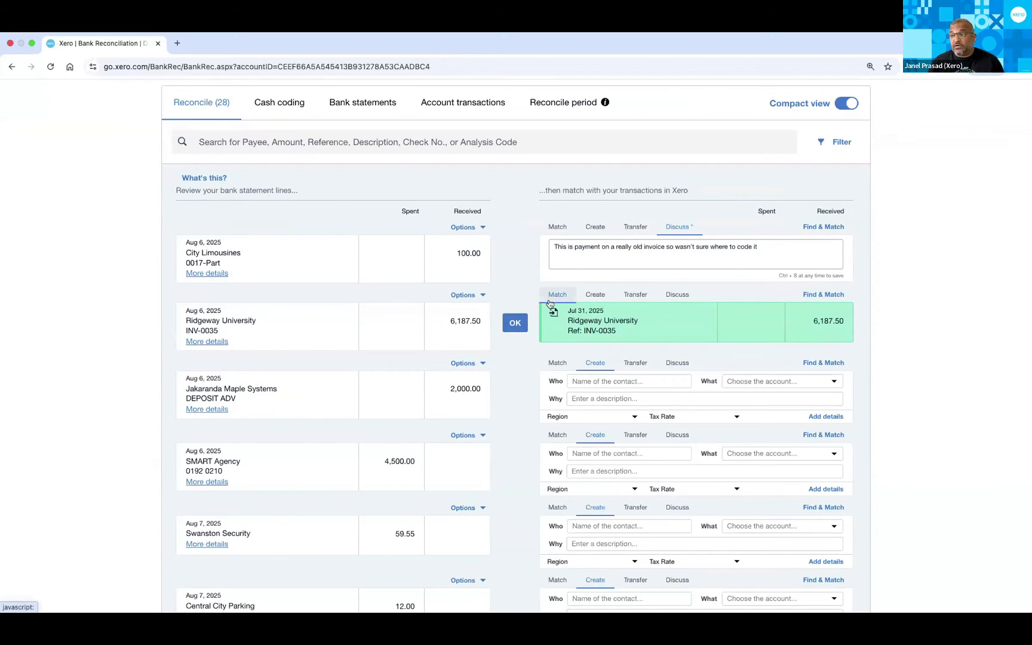
pyautogui.moveTo(219, 332); pyautogui.dragTo(186, 332)
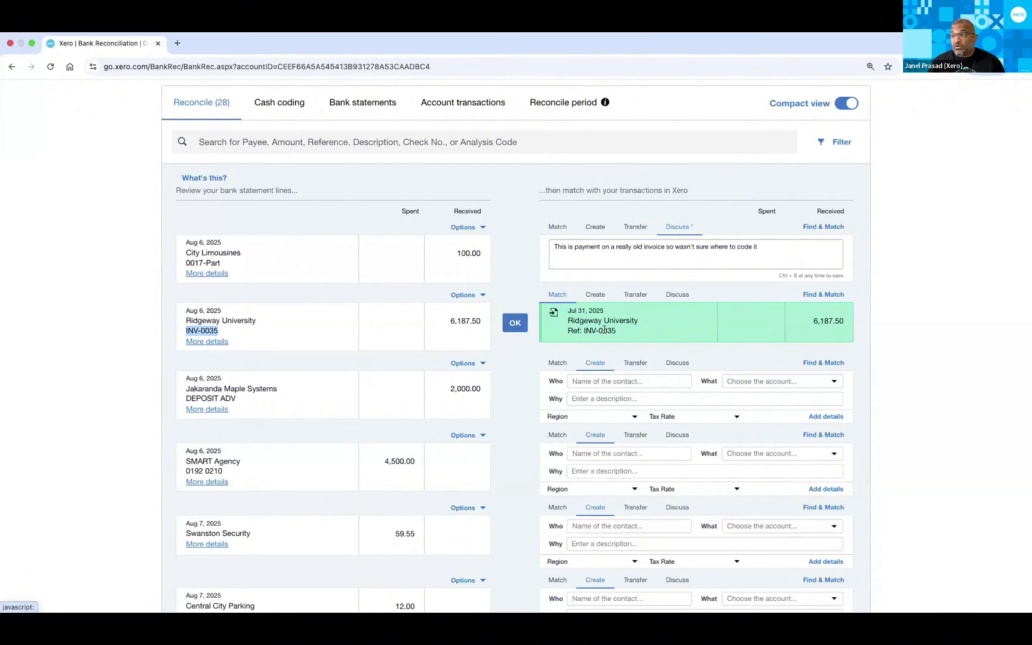
pyautogui.click(515, 329)
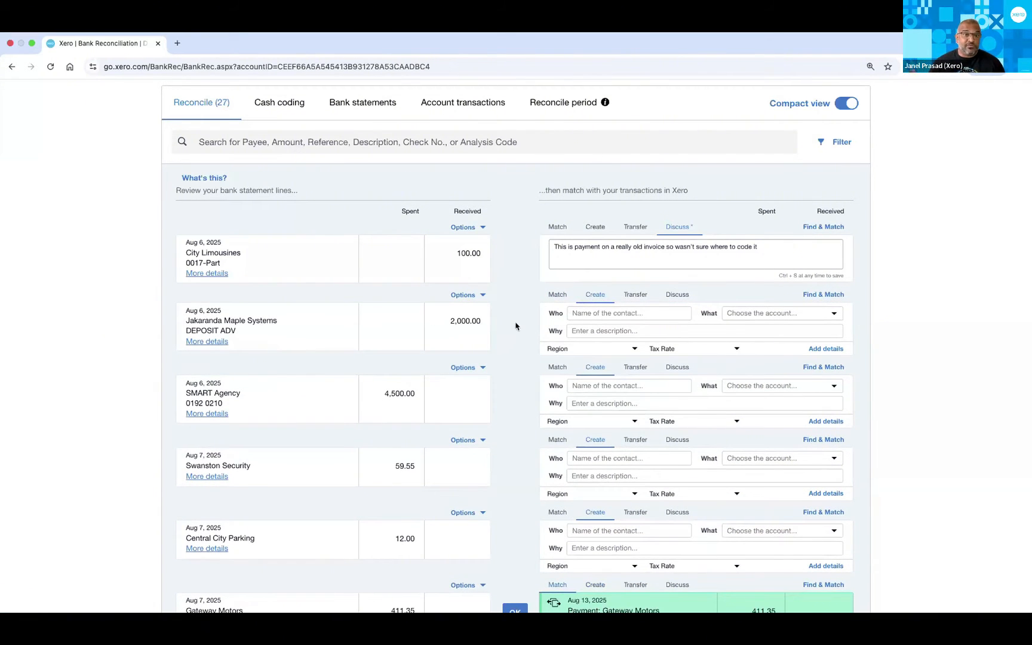
# For the SMART Agency statement line, set the contact to SMART Agency and the account to 600 - Advertising
pyautogui.scroll(-2, 516, 326)
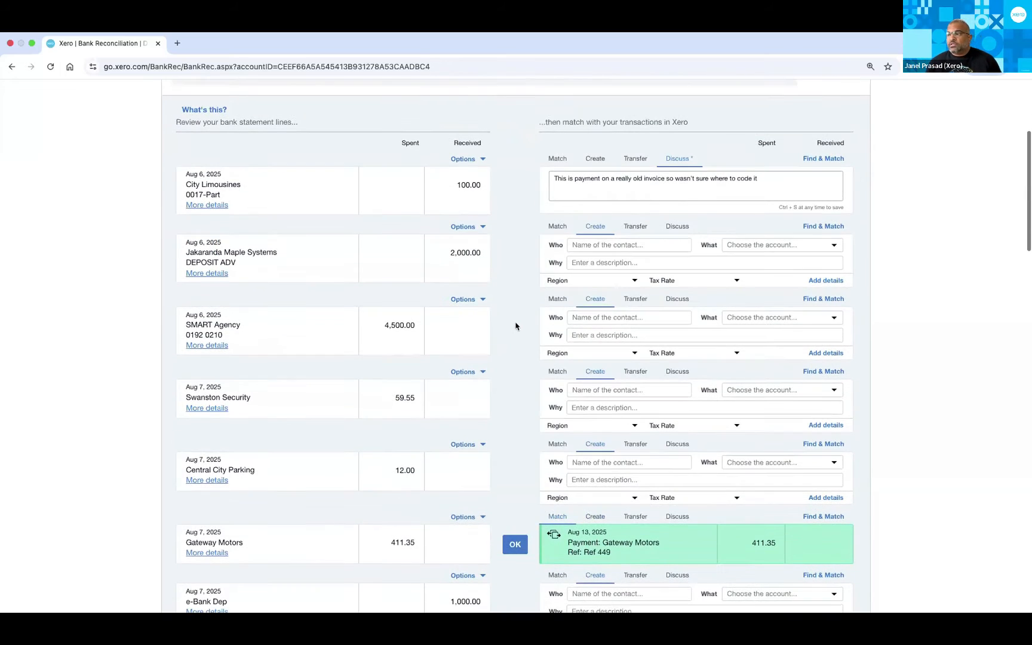
pyautogui.scroll(-1, 605, 306)
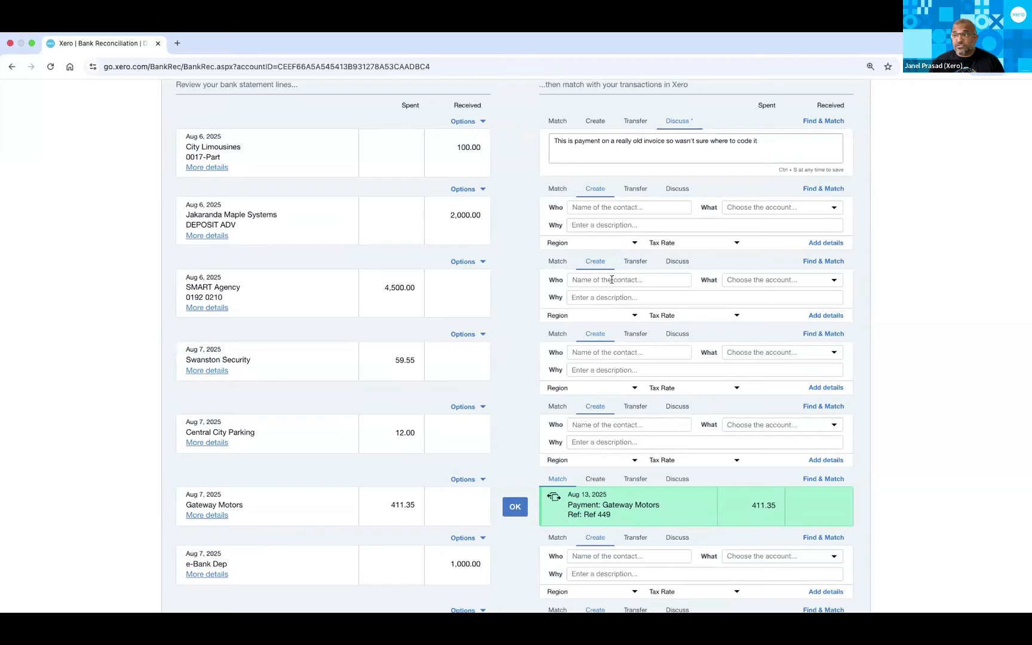
pyautogui.click(611, 279)
pyautogui.write('smar')
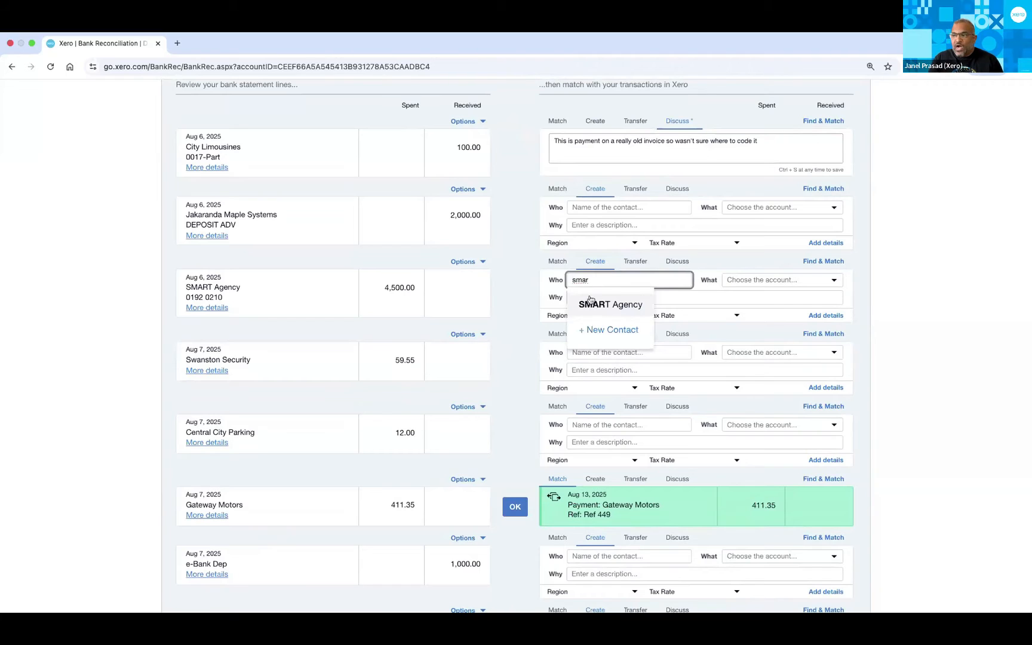
pyautogui.click(614, 305)
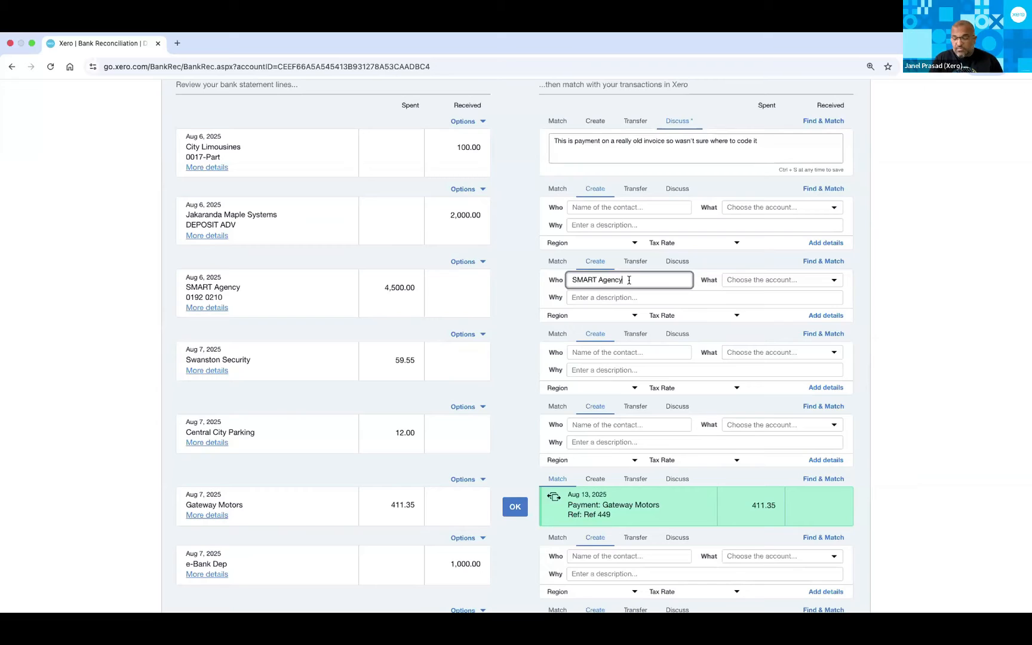
pyautogui.click(779, 279)
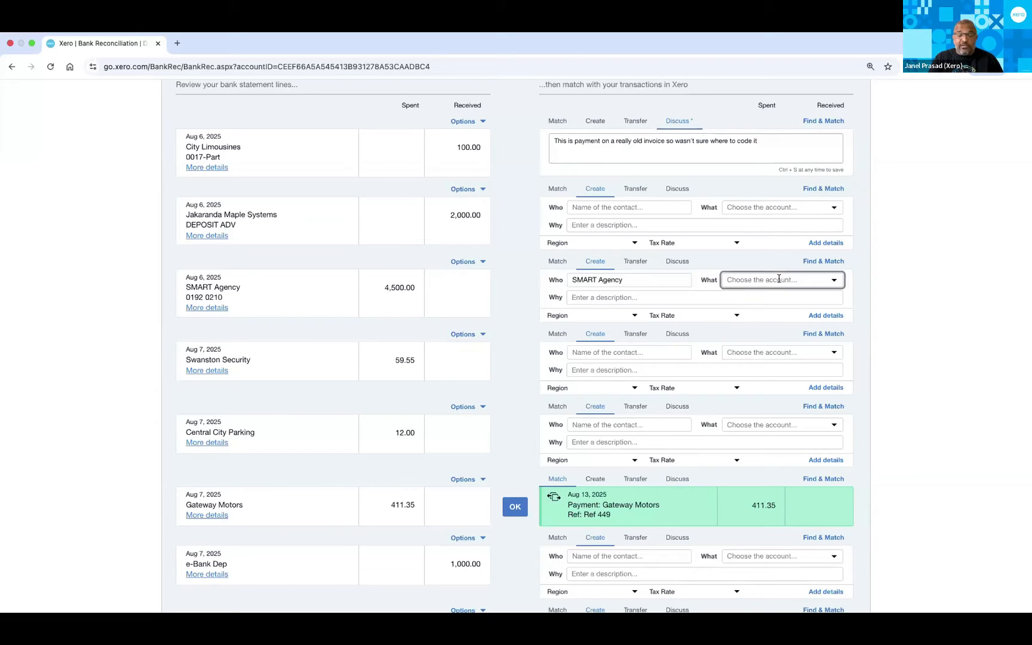
pyautogui.write('ad')
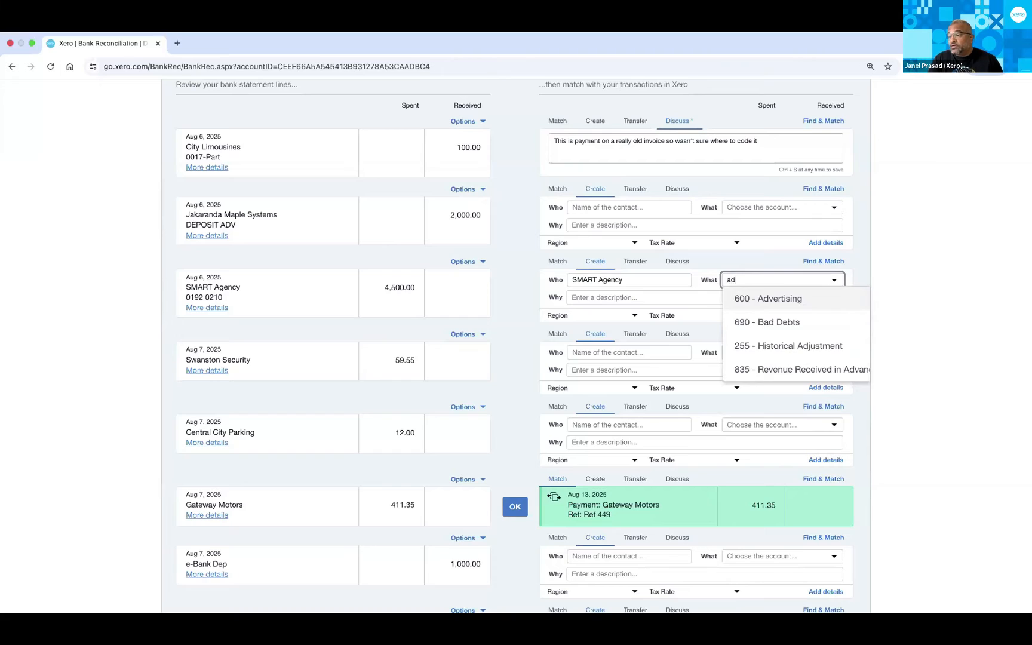
pyautogui.press('Return')
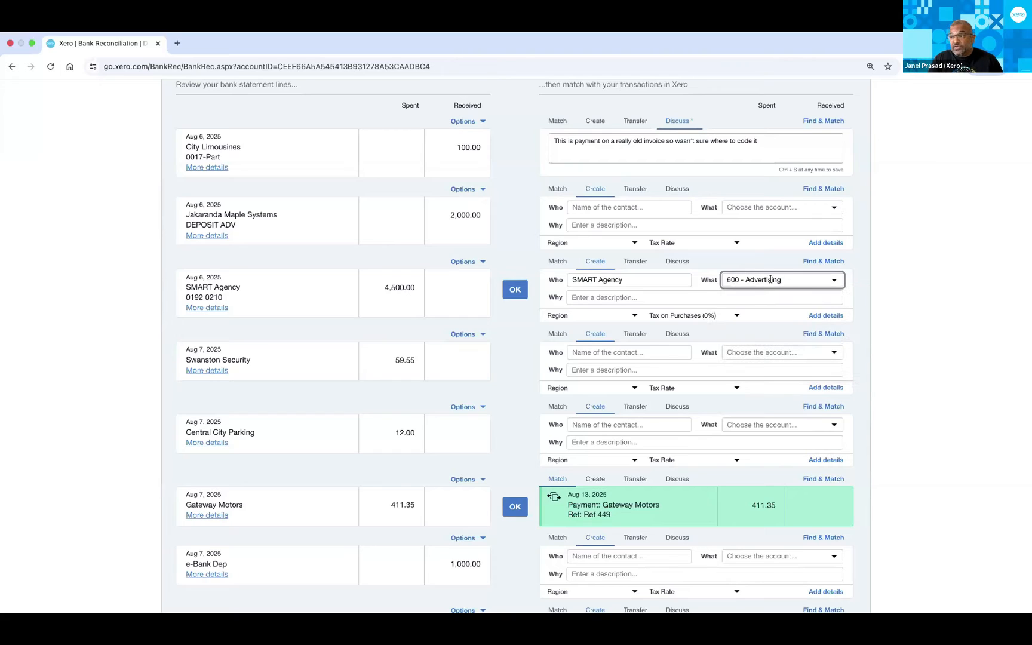
# Enter "Marketing Project" as the description of the SMART Agency transaction
pyautogui.click(707, 299)
pyautogui.write('M')
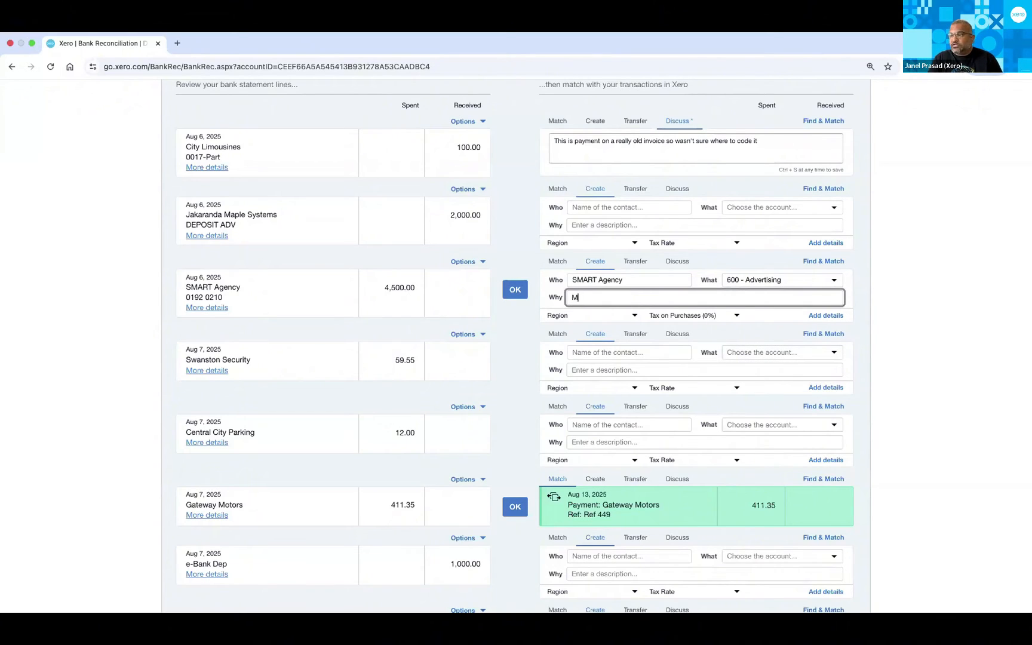
pyautogui.write('arketing Project')
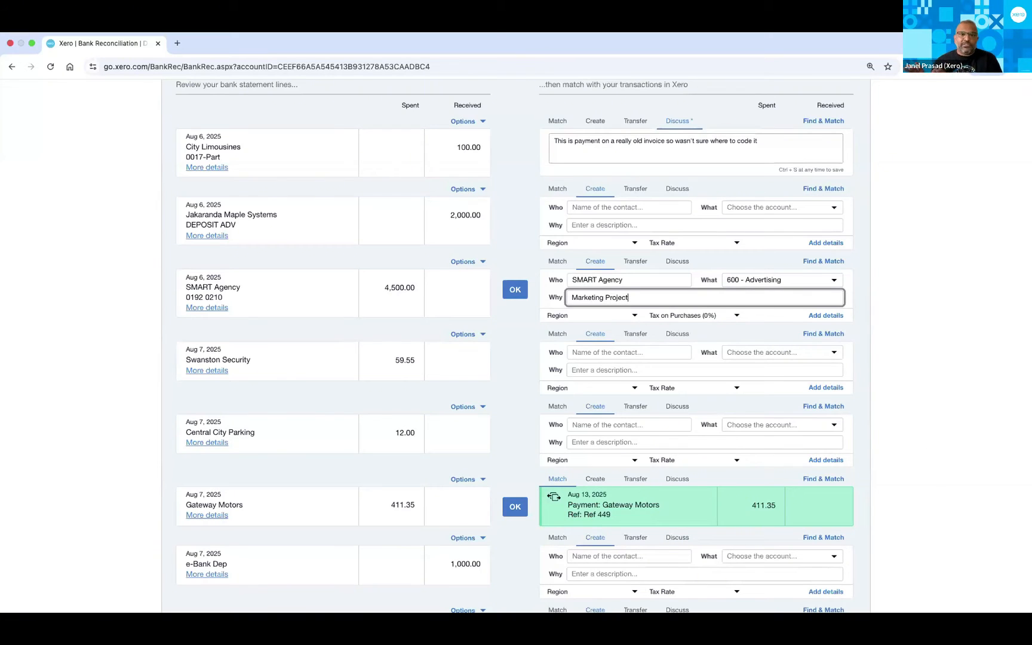
# Reconcile the SMART Agency statement line with its entered details and the Gateway Motors line with its suggested match
pyautogui.click(512, 291)
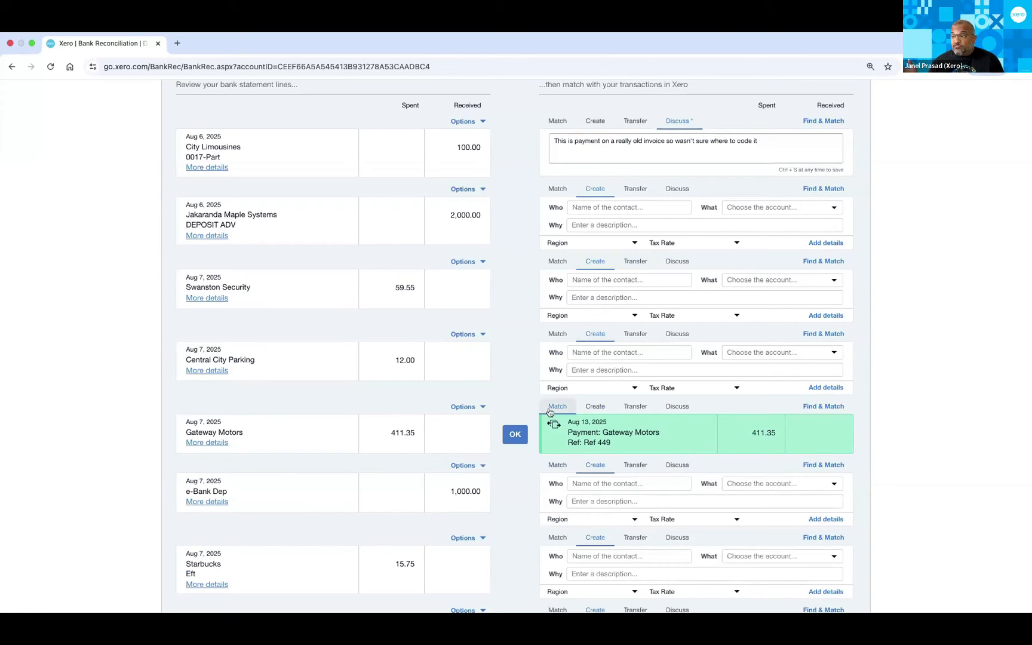
pyautogui.click(512, 435)
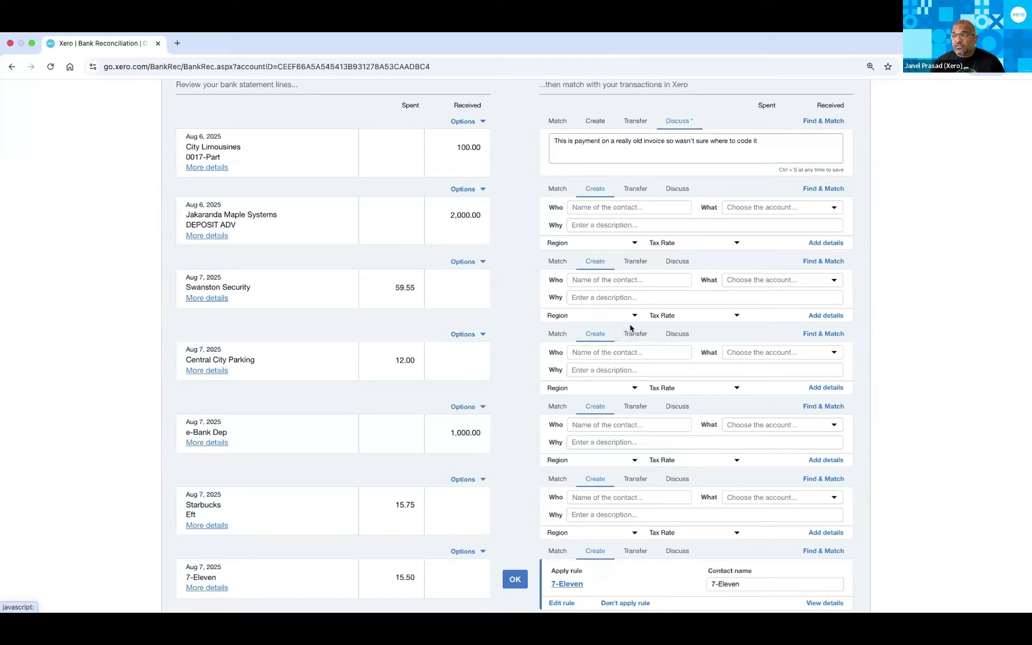
# Replace the discussion note on the City Limousines statement line with "What does this pertain to?" and save it
pyautogui.scroll(2, 644, 338)
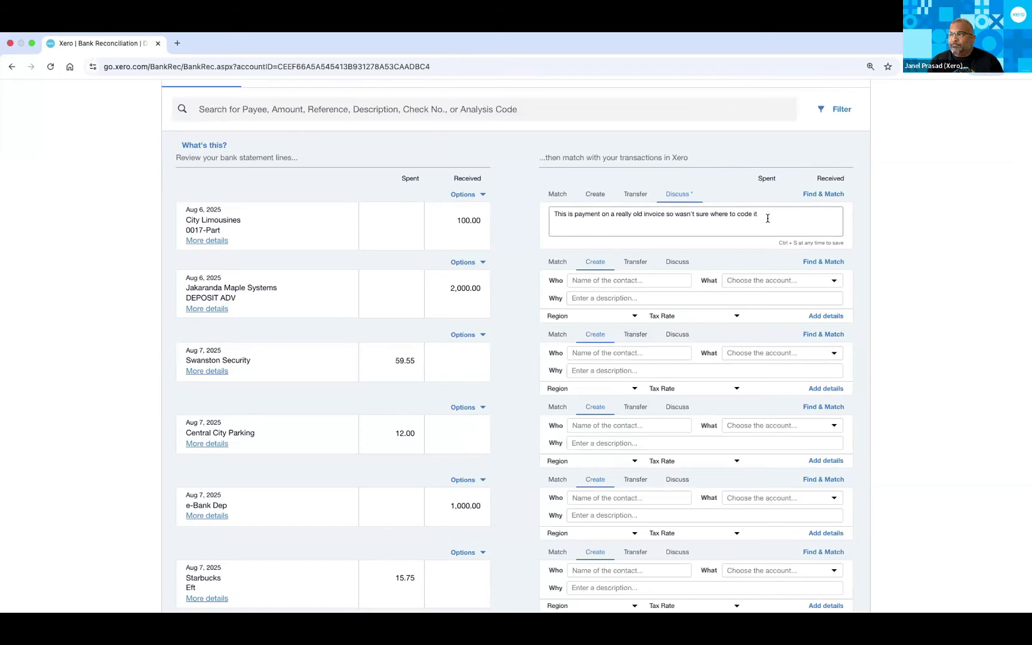
pyautogui.moveTo(766, 215); pyautogui.dragTo(553, 218)
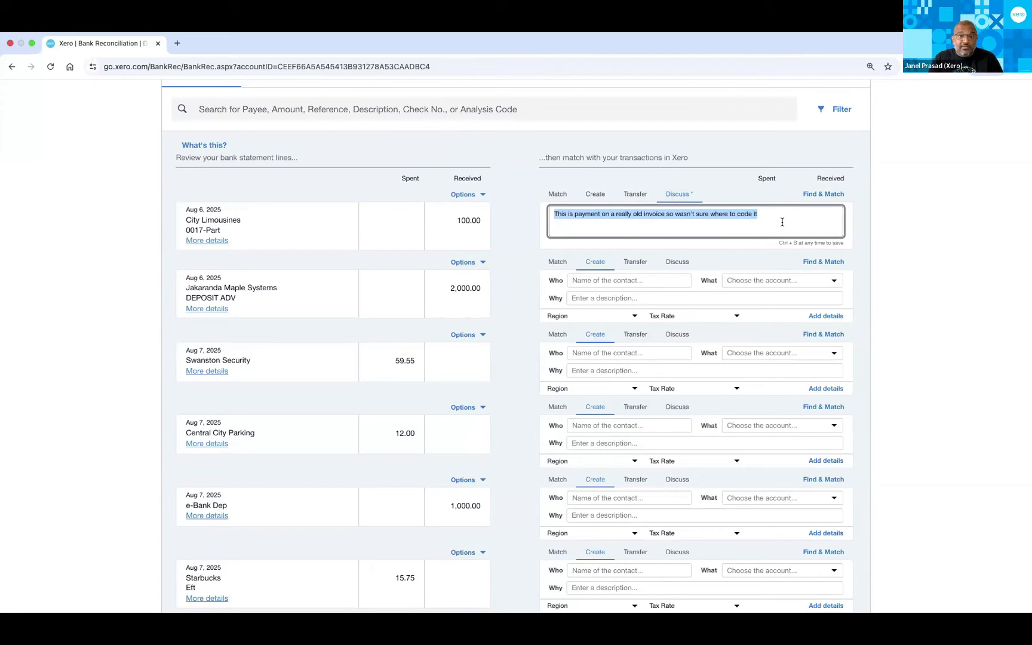
pyautogui.write('What ')
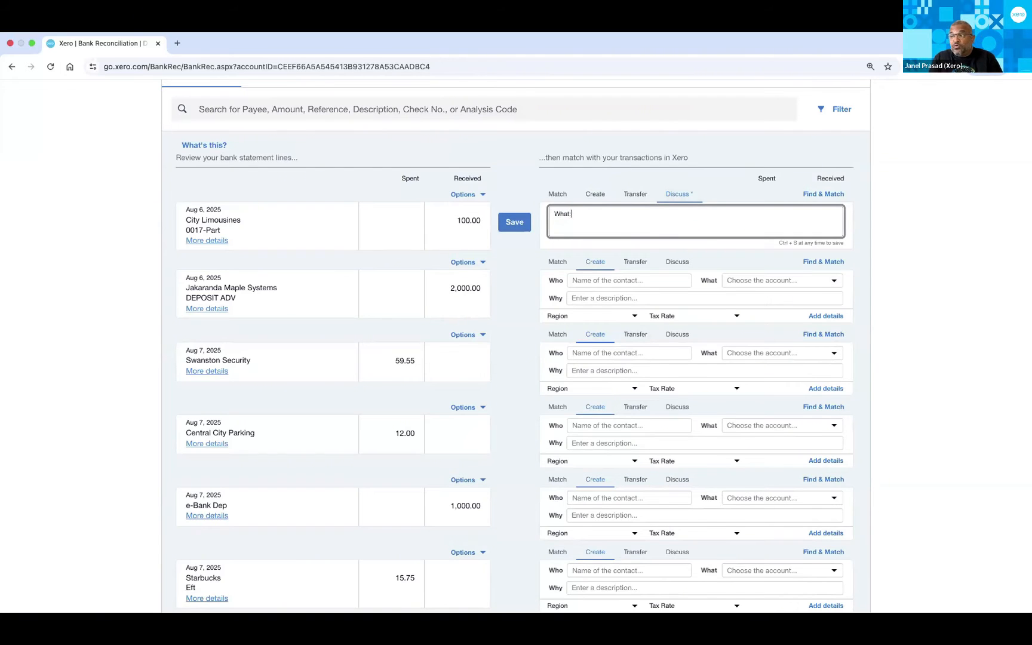
pyautogui.write('does this')
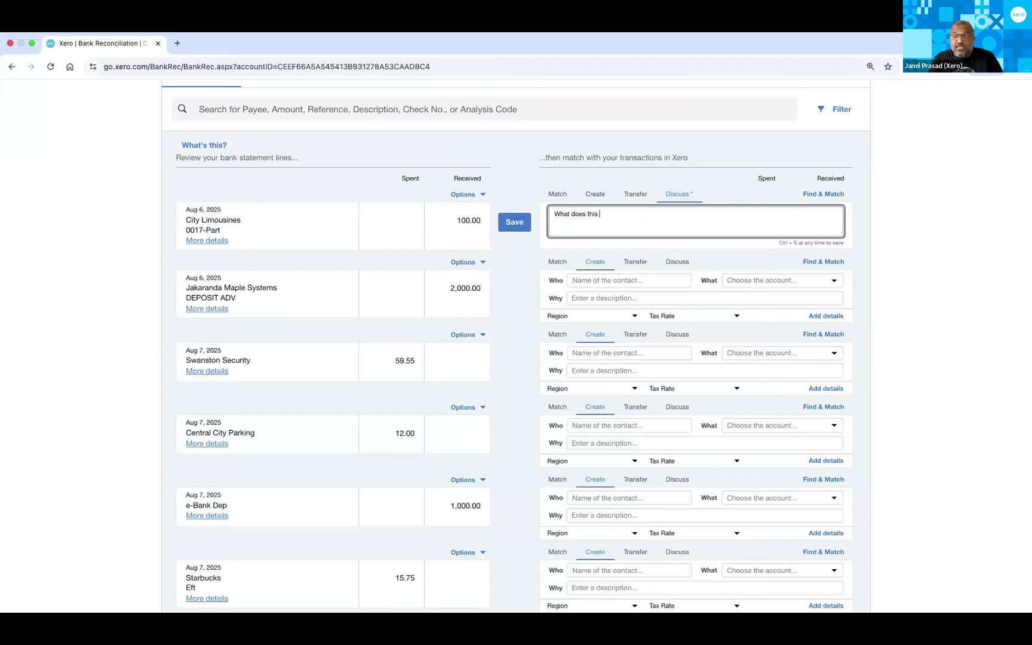
pyautogui.write(' pertain to?')
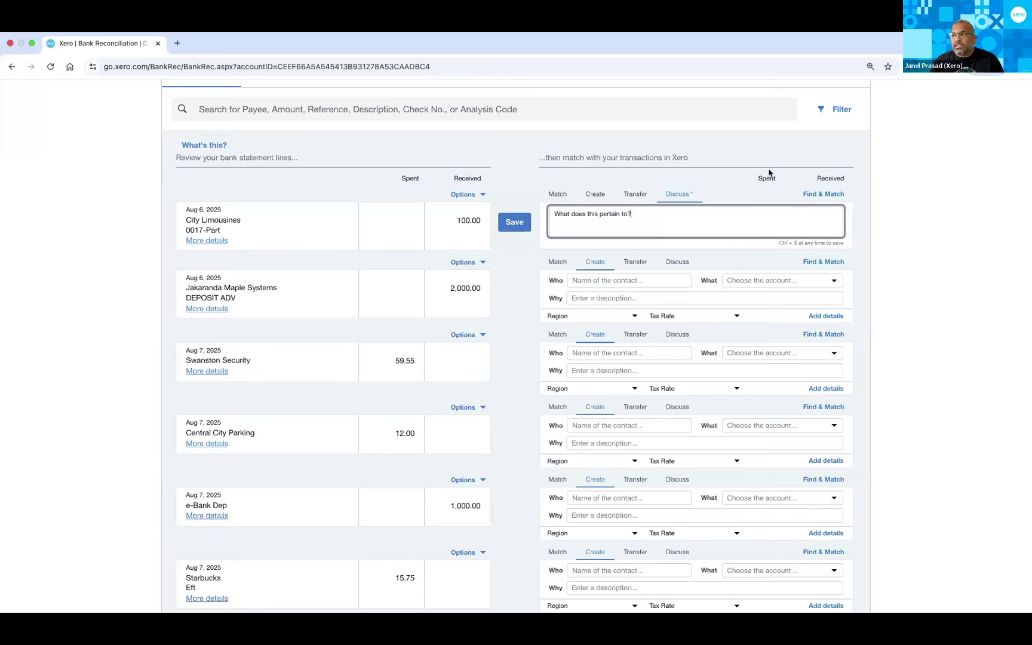
pyautogui.click(519, 224)
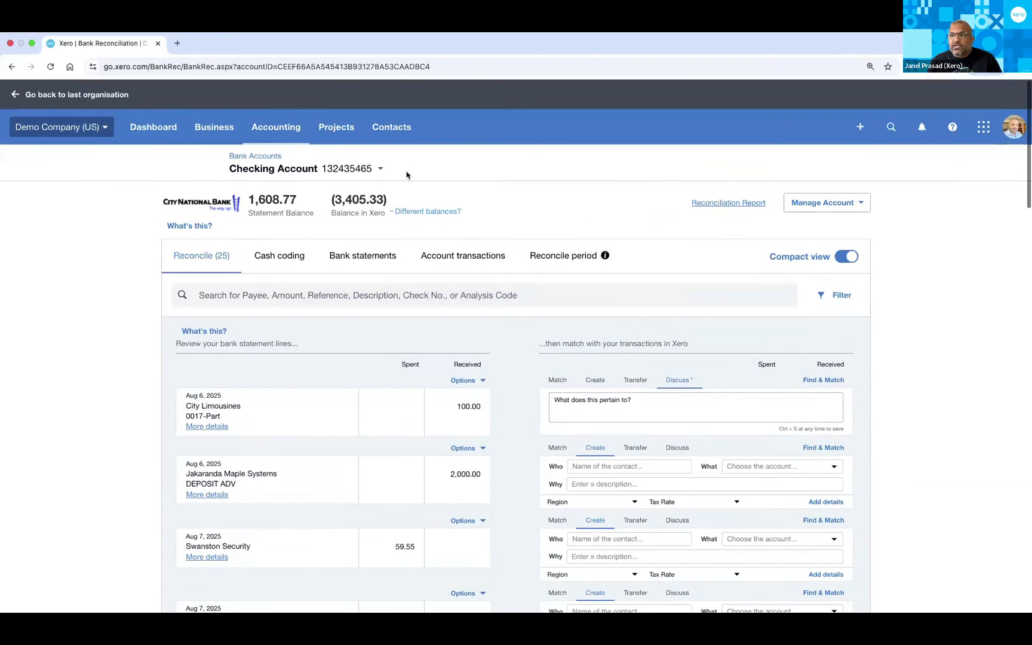
# From the bank accounts page, run the Uncoded Statement Lines report for all bank accounts with the end date Aug 31, 2025
pyautogui.click(276, 127)
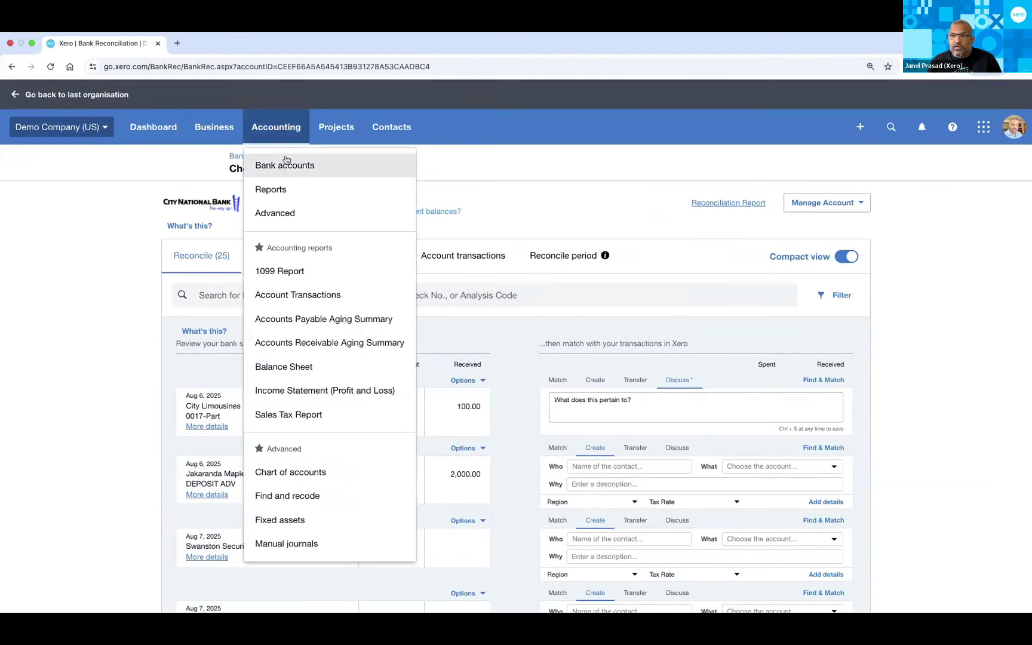
pyautogui.click(289, 168)
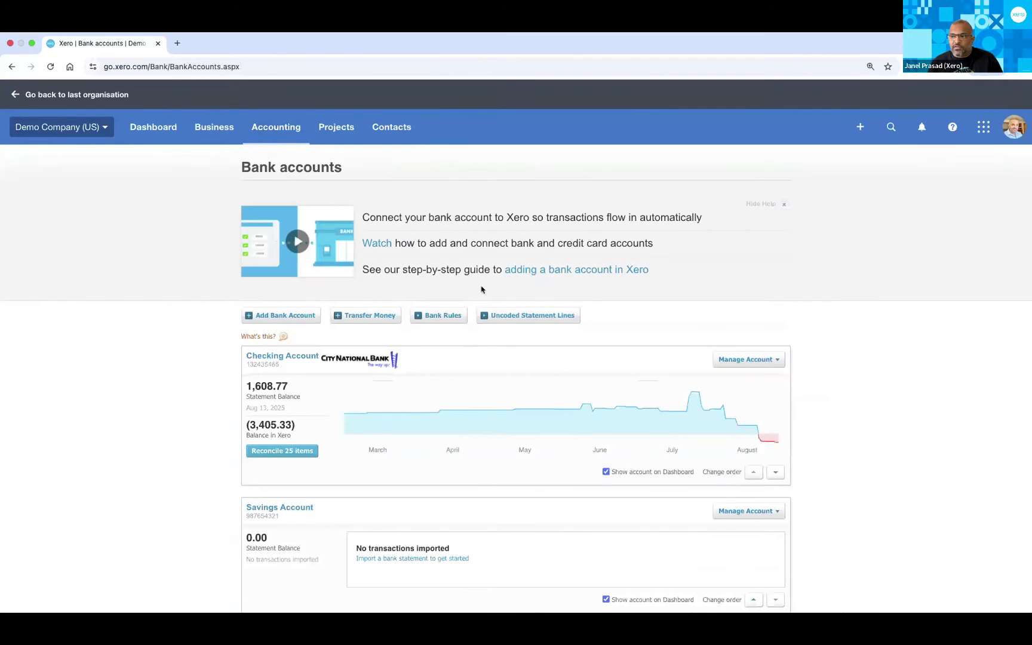
pyautogui.click(517, 318)
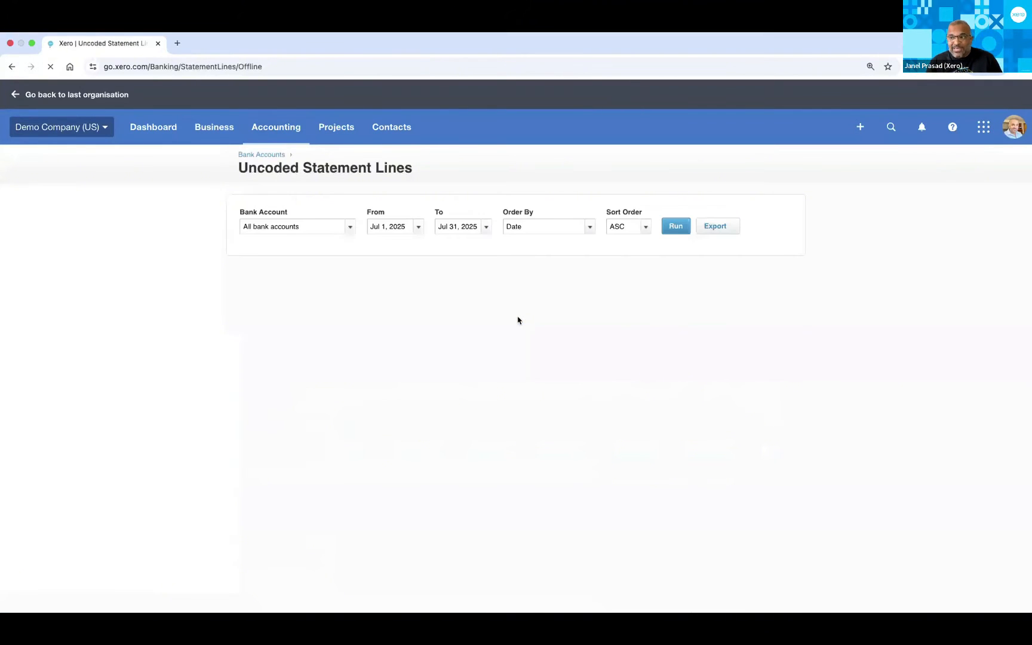
pyautogui.click(485, 227)
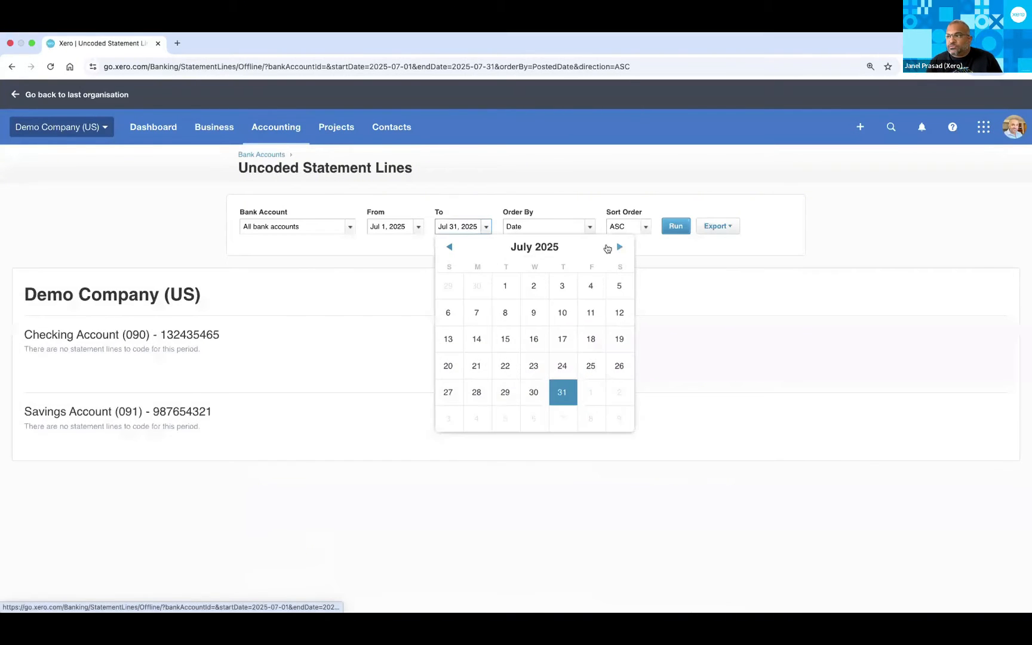
pyautogui.click(619, 247)
pyautogui.click(448, 418)
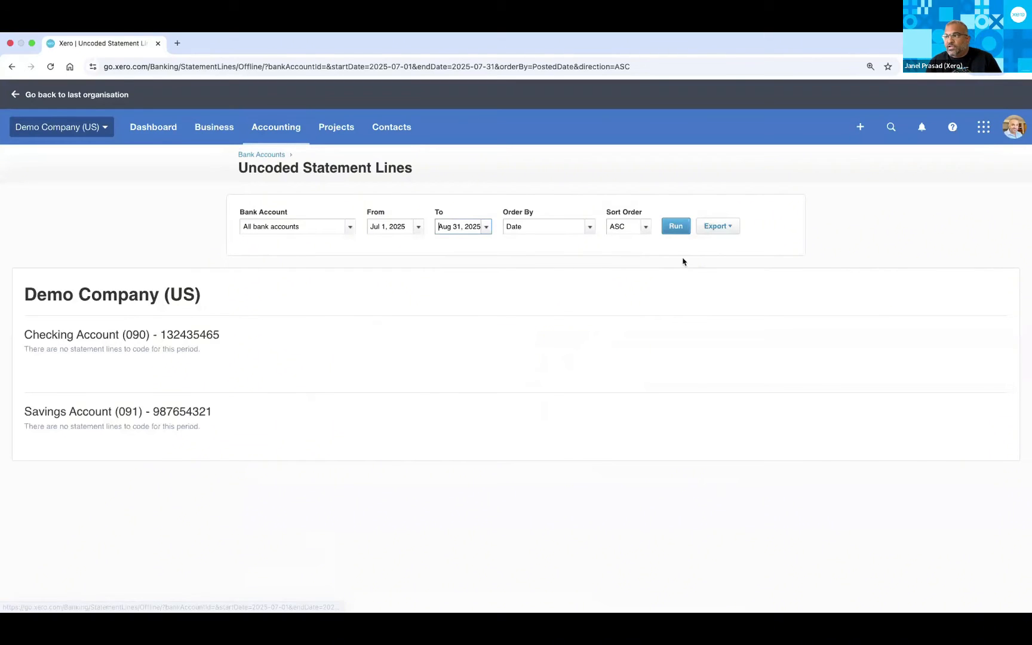
pyautogui.click(675, 226)
pyautogui.scroll(-2, 741, 412)
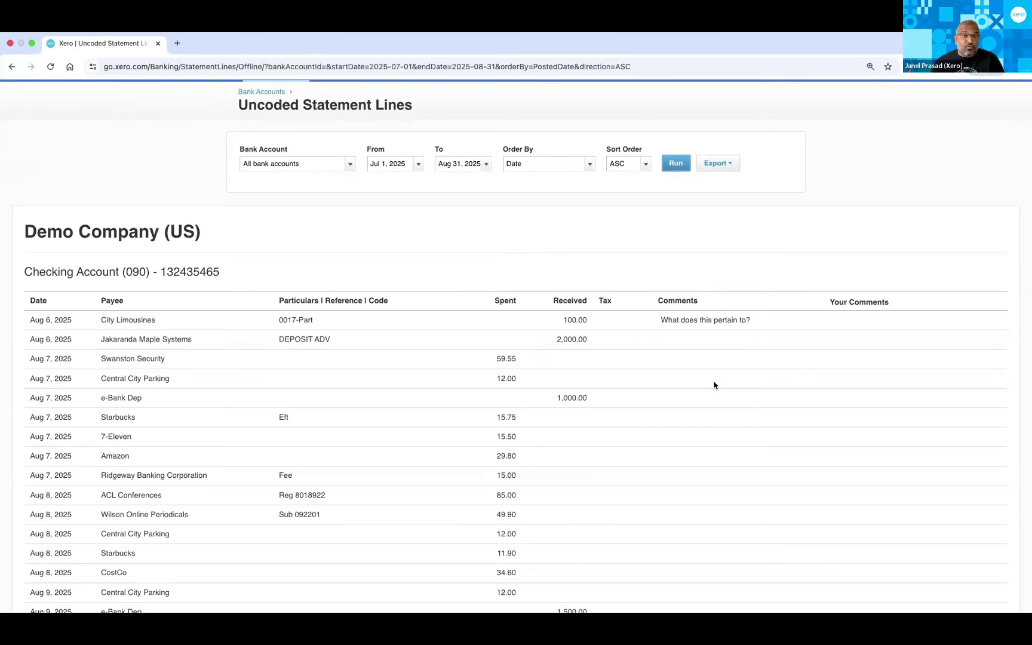
# Export the uncoded statement lines as a PDF and open the downloaded report at 150% zoom
pyautogui.click(719, 165)
pyautogui.click(711, 185)
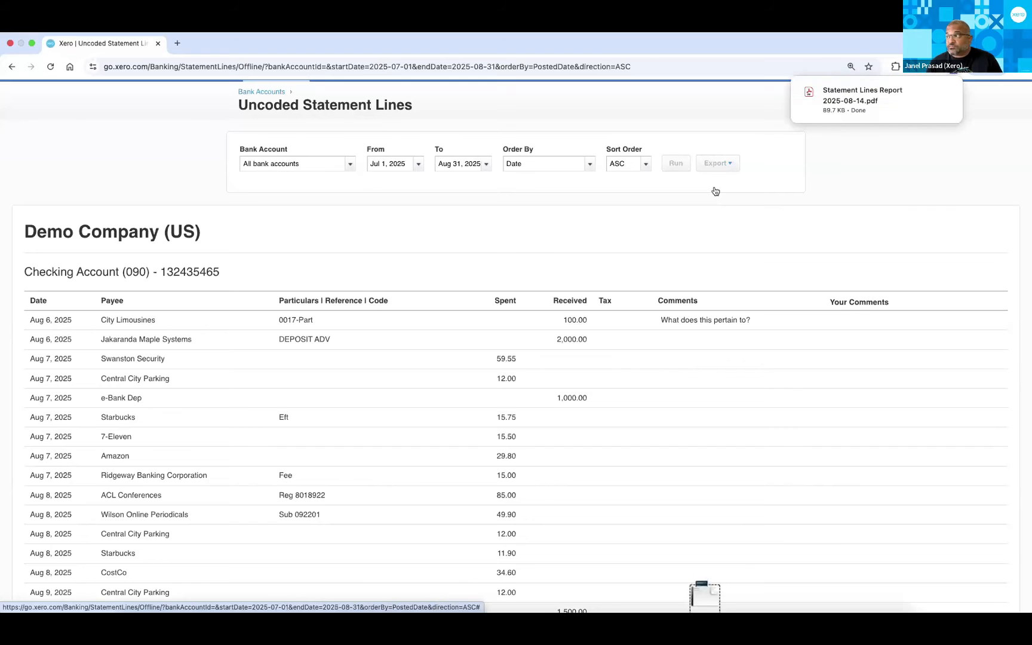
pyautogui.click(860, 95)
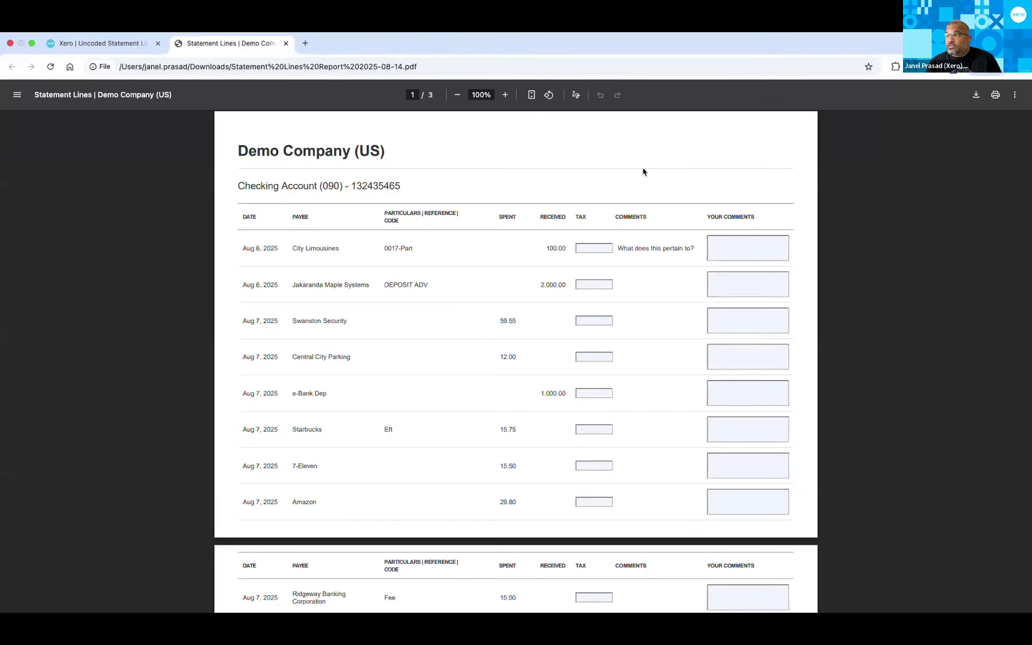
pyautogui.press('super+equal')
pyautogui.press('super+equal')
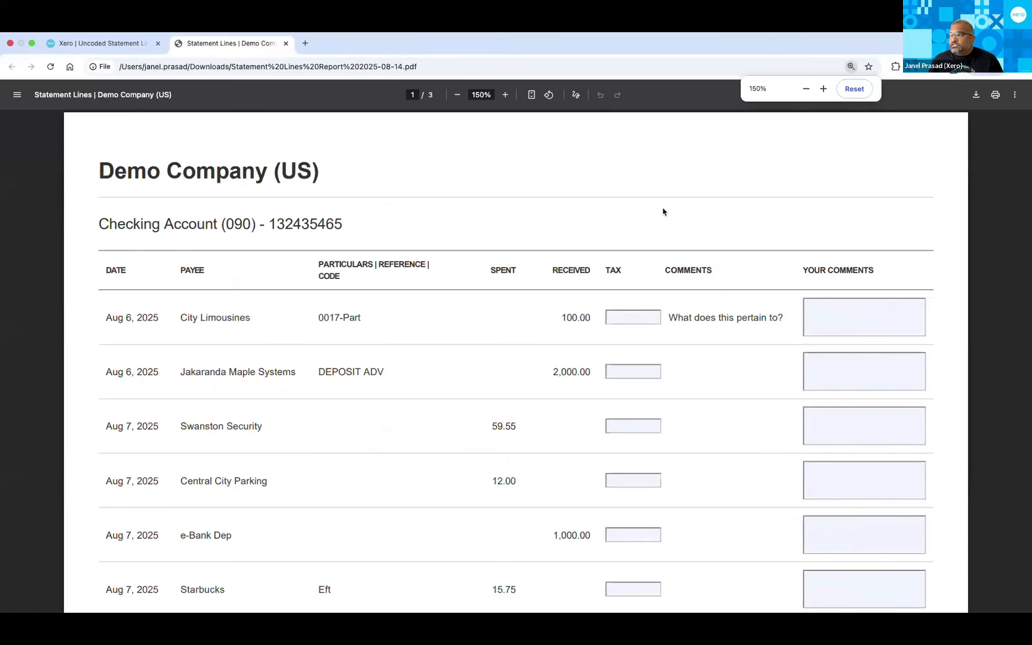
# Try out the comment "This was a company event" on the PDF's City Limousines line and discard the entry
pyautogui.click(858, 316)
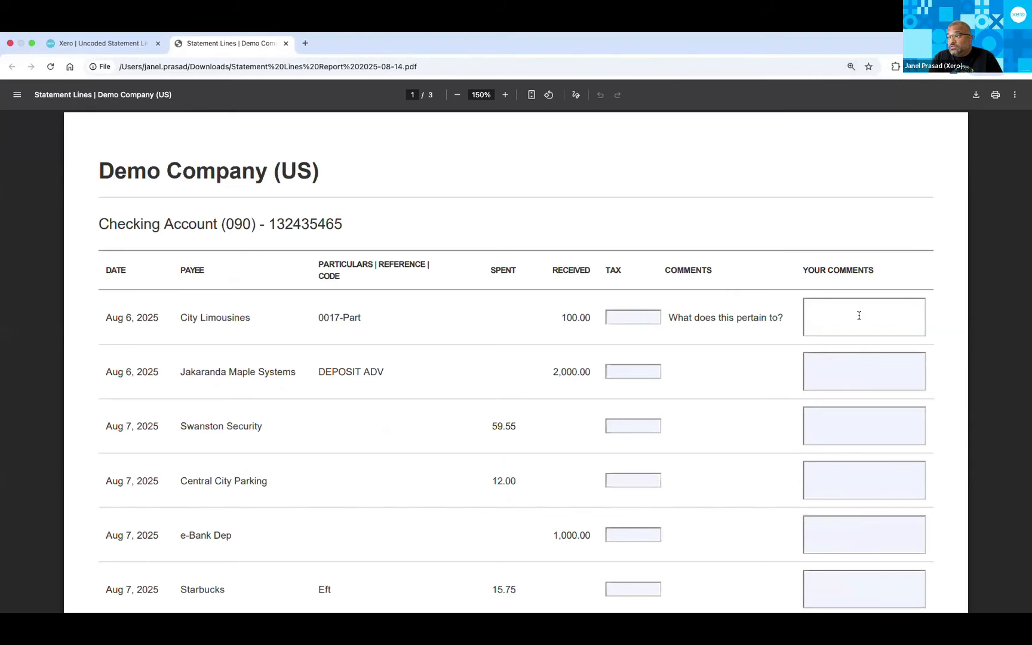
pyautogui.write('This was a company ')
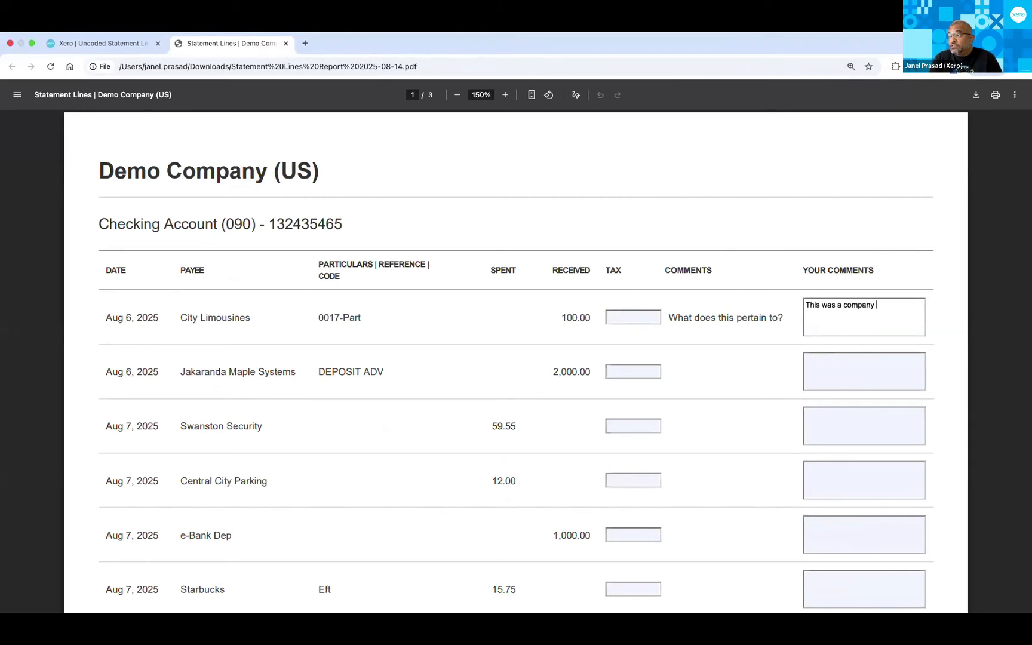
pyautogui.write('event')
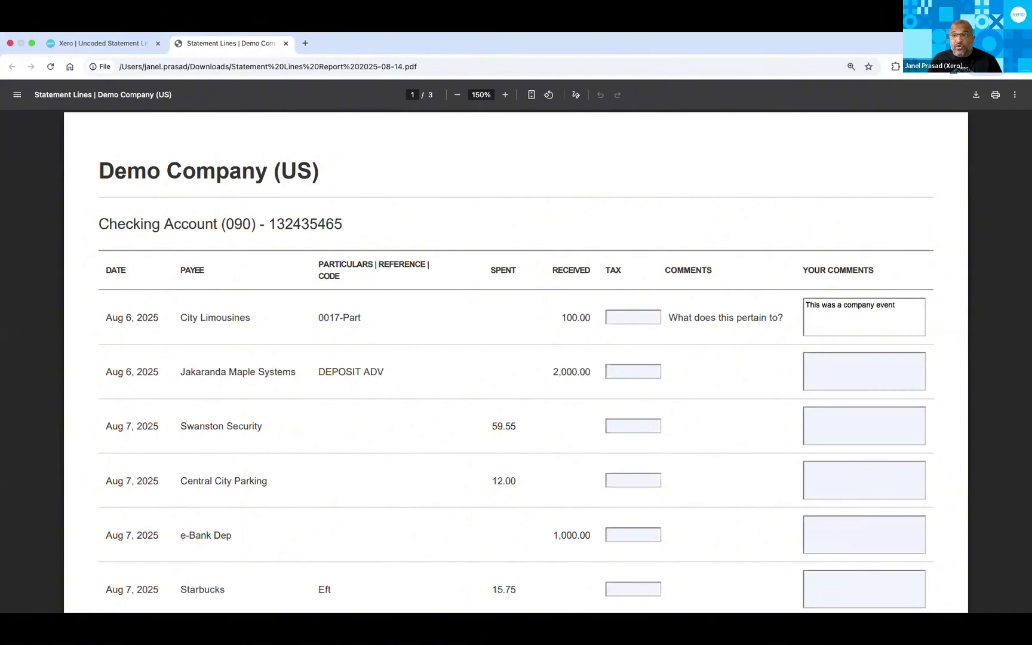
pyautogui.press('Escape')
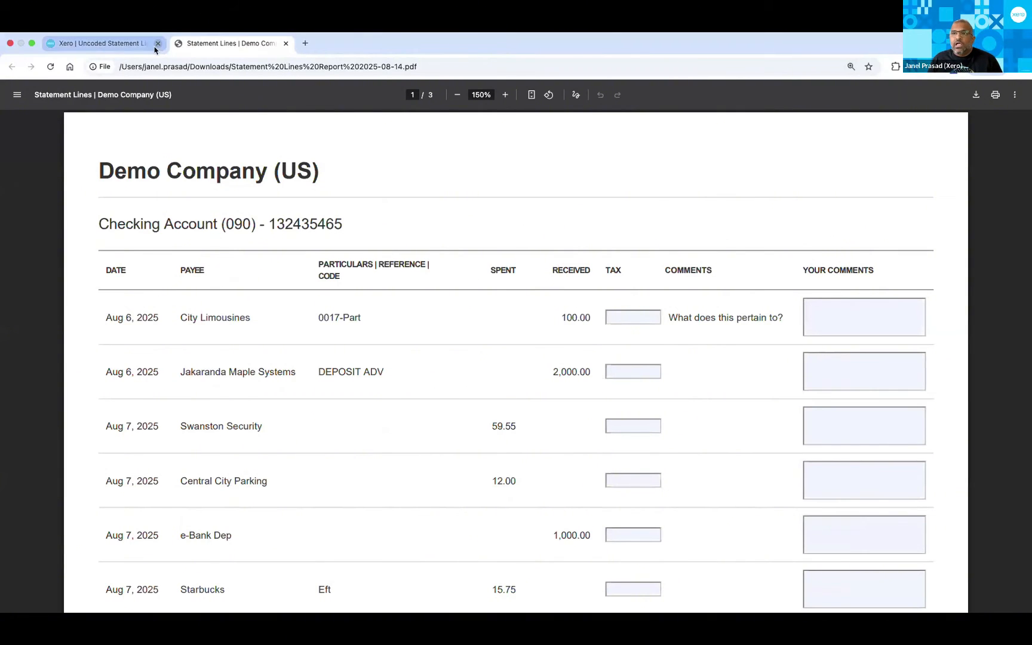
# Return to Xero's bank accounts and open cash coding for the Checking Account
pyautogui.click(132, 47)
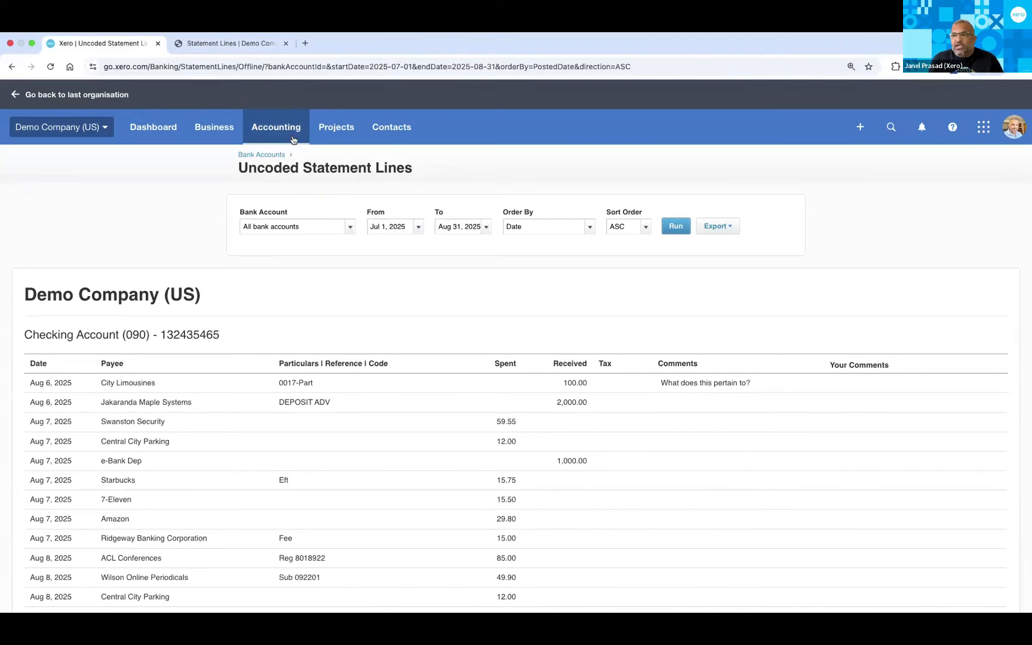
pyautogui.click(271, 156)
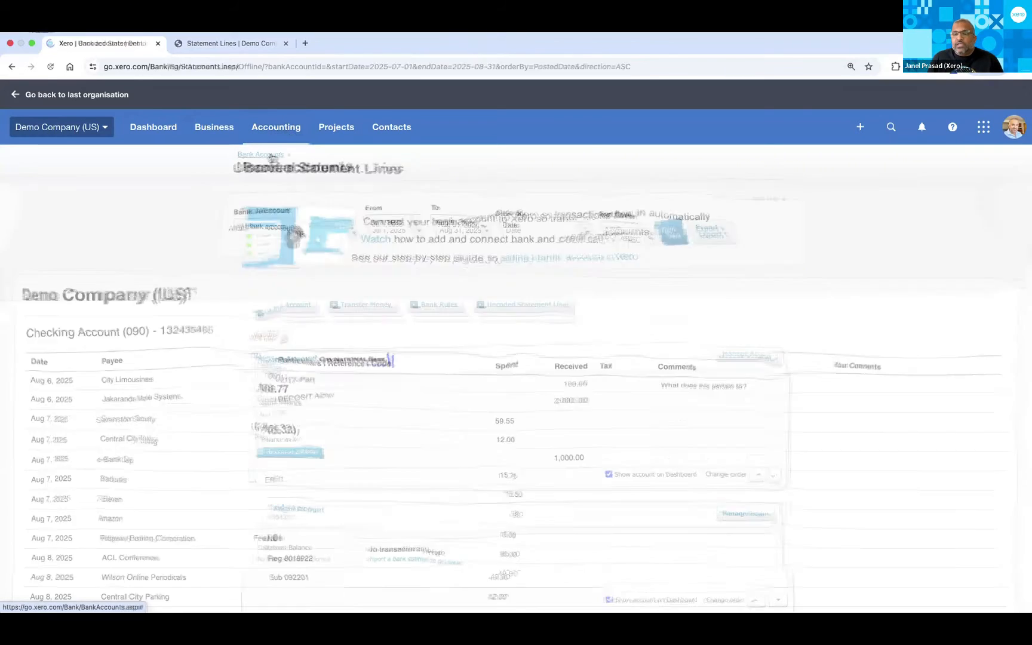
pyautogui.click(287, 451)
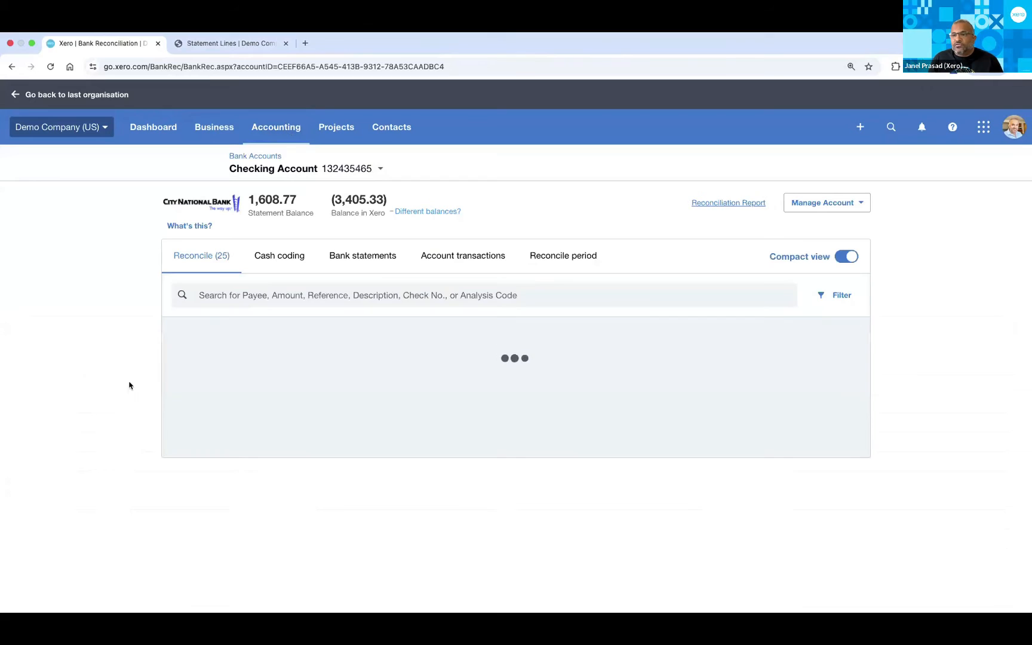
pyautogui.scroll(-2, 104, 385)
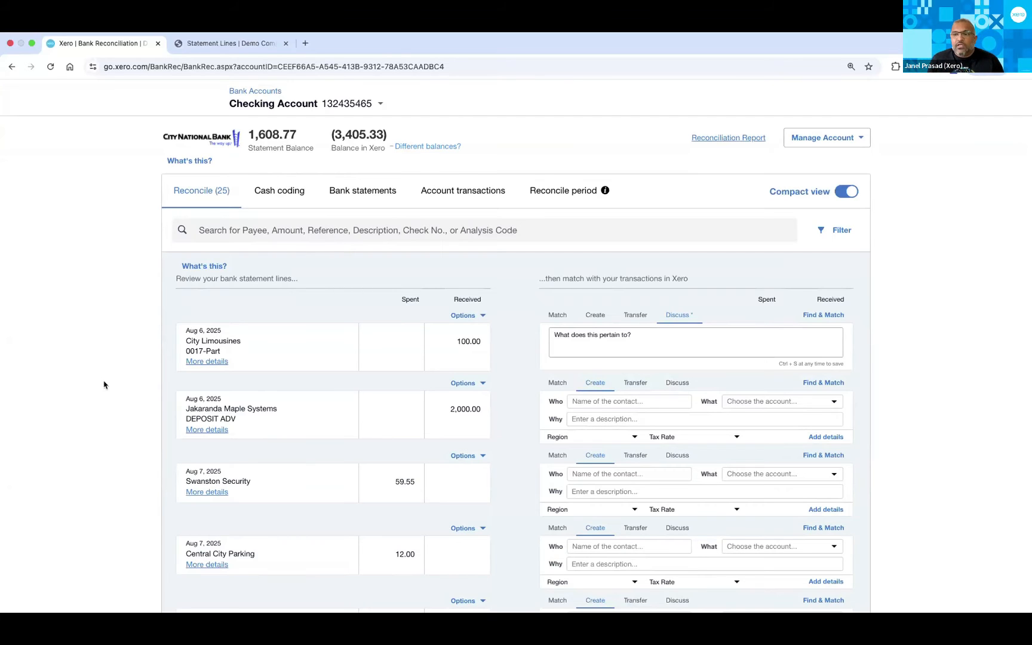
pyautogui.click(281, 192)
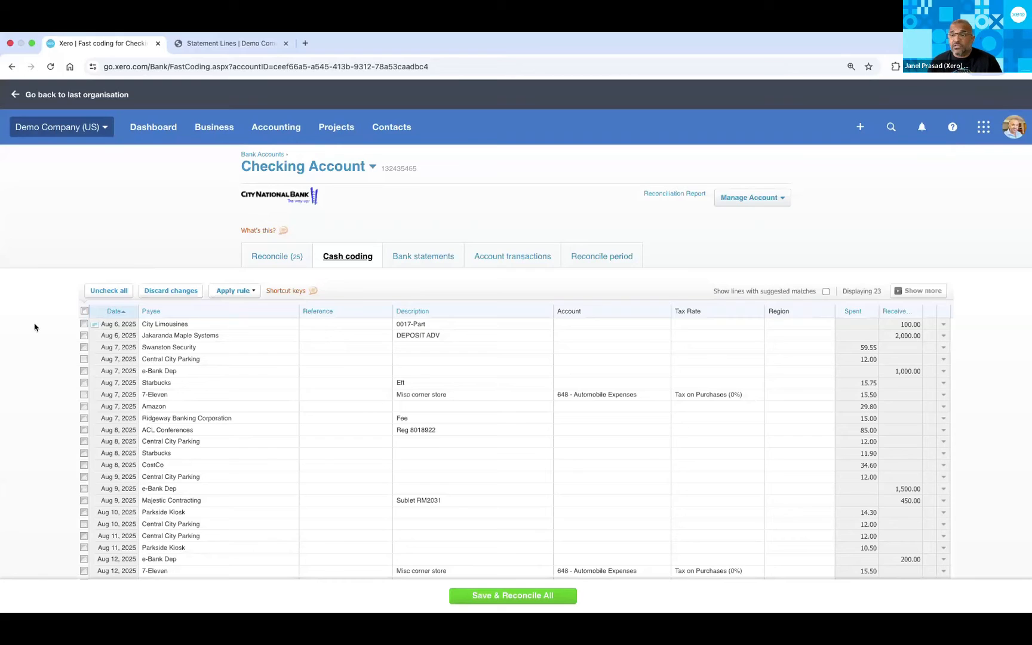
# Sort the cash coding lines by payee, and save and reconcile all the coded lines
pyautogui.click(151, 311)
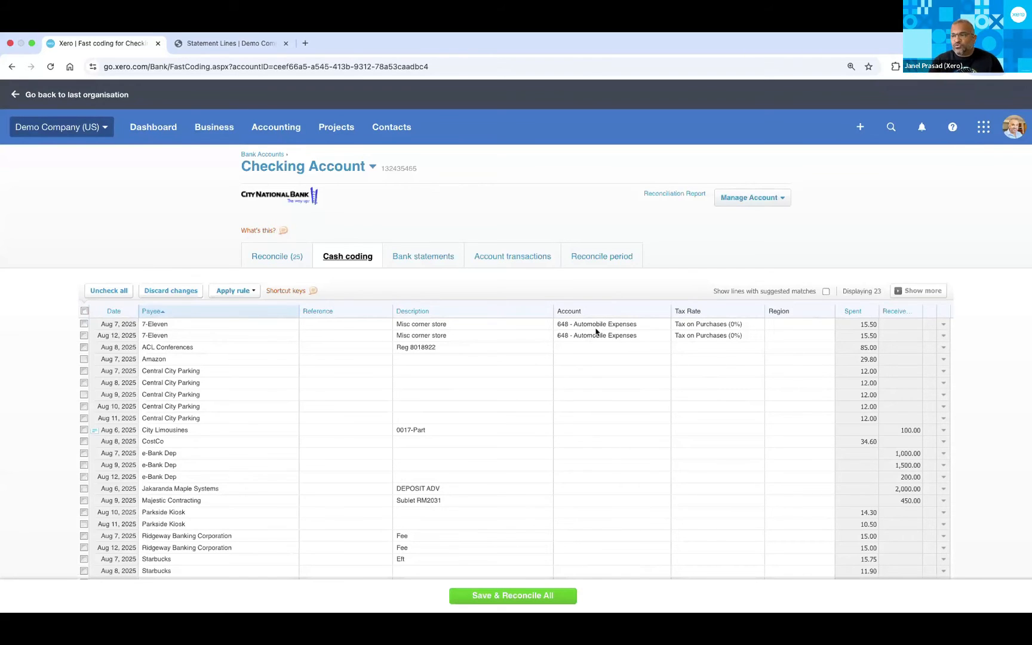
pyautogui.click(513, 596)
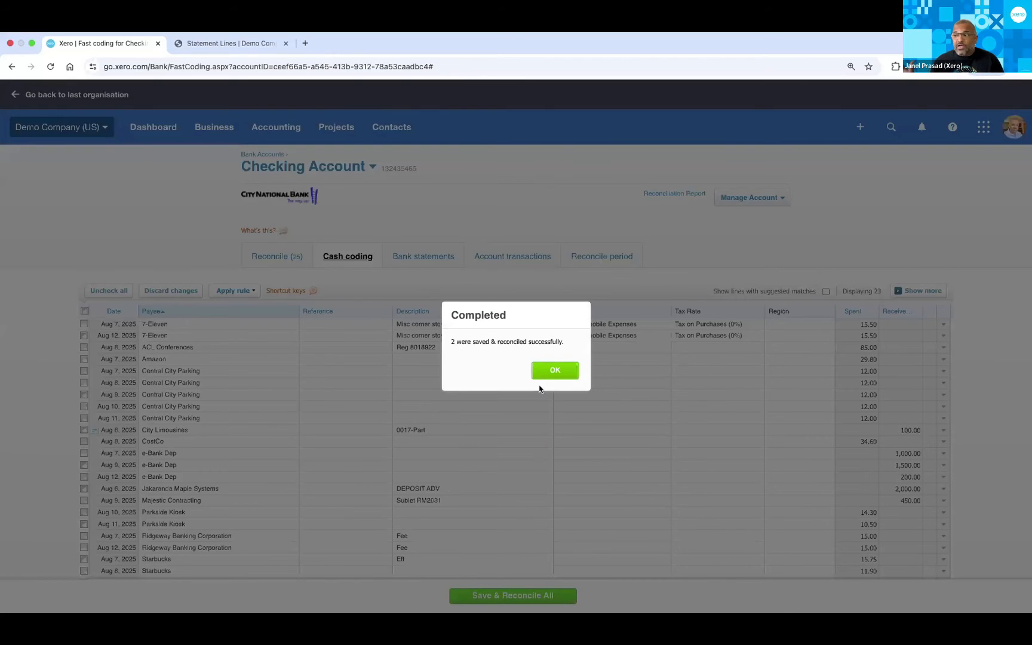
pyautogui.click(546, 370)
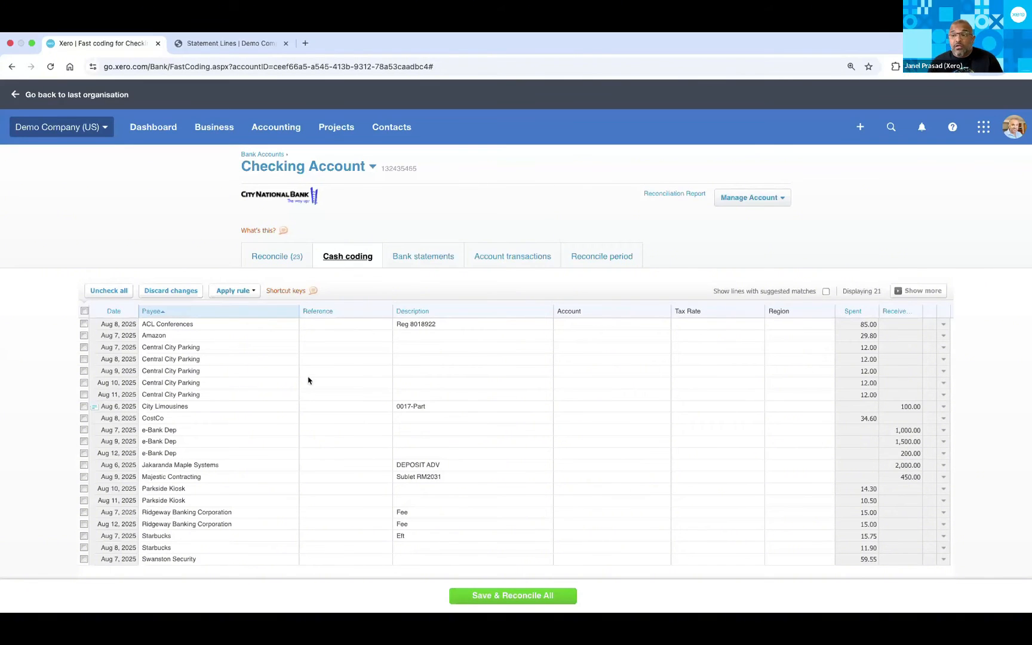
# Check which spend and receive money rules can be applied to the cash coding lines, and close the list
pyautogui.click(236, 291)
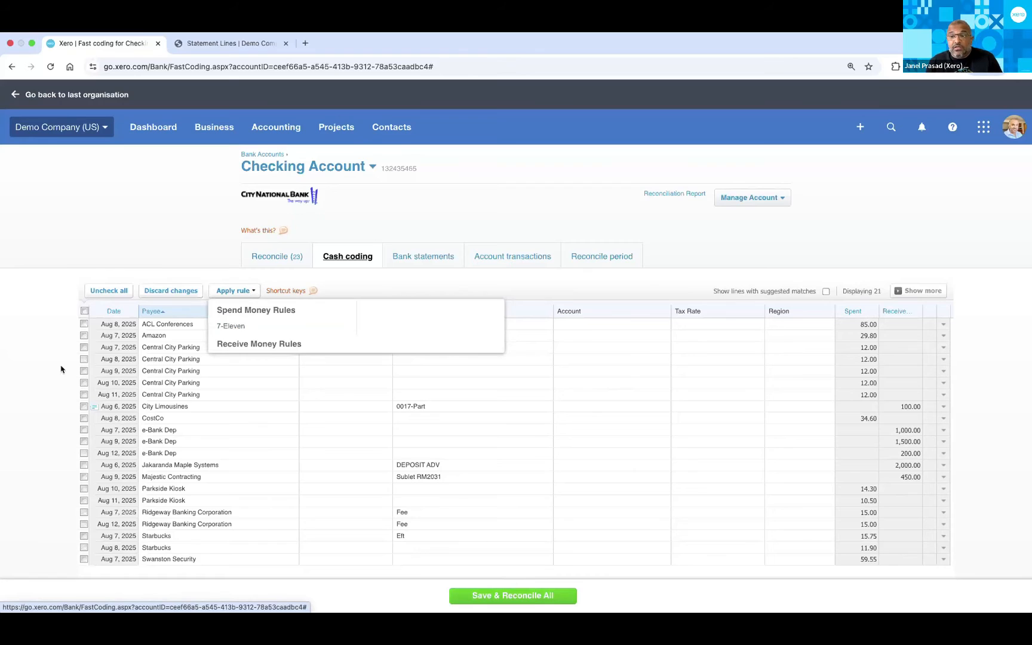
pyautogui.click(43, 358)
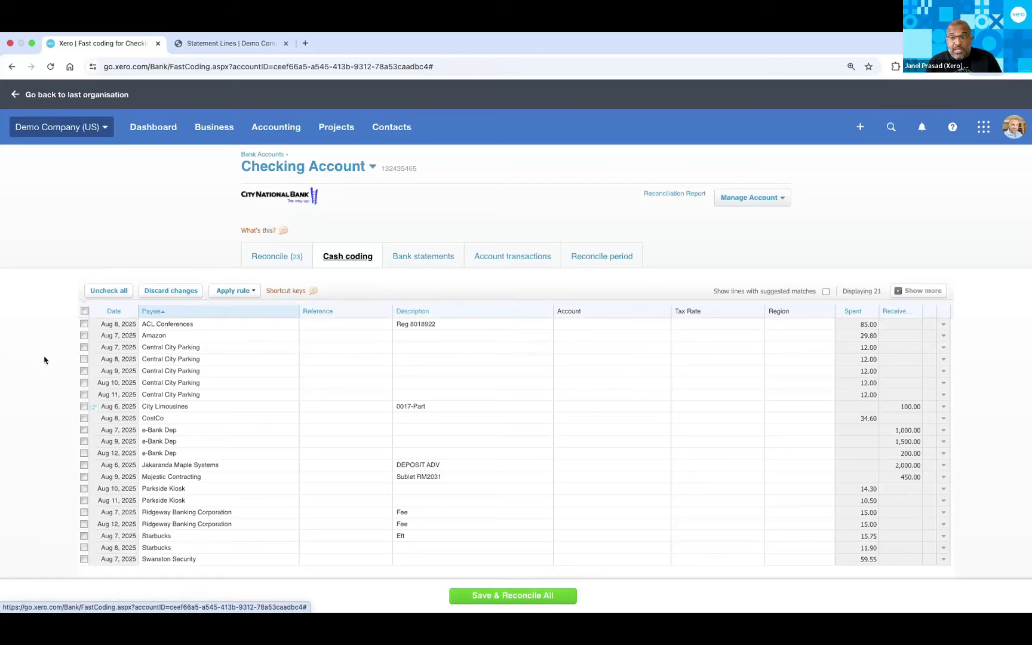
# Assign the account 684 - Travel to all five Central City Parking lines at once
pyautogui.click(83, 348)
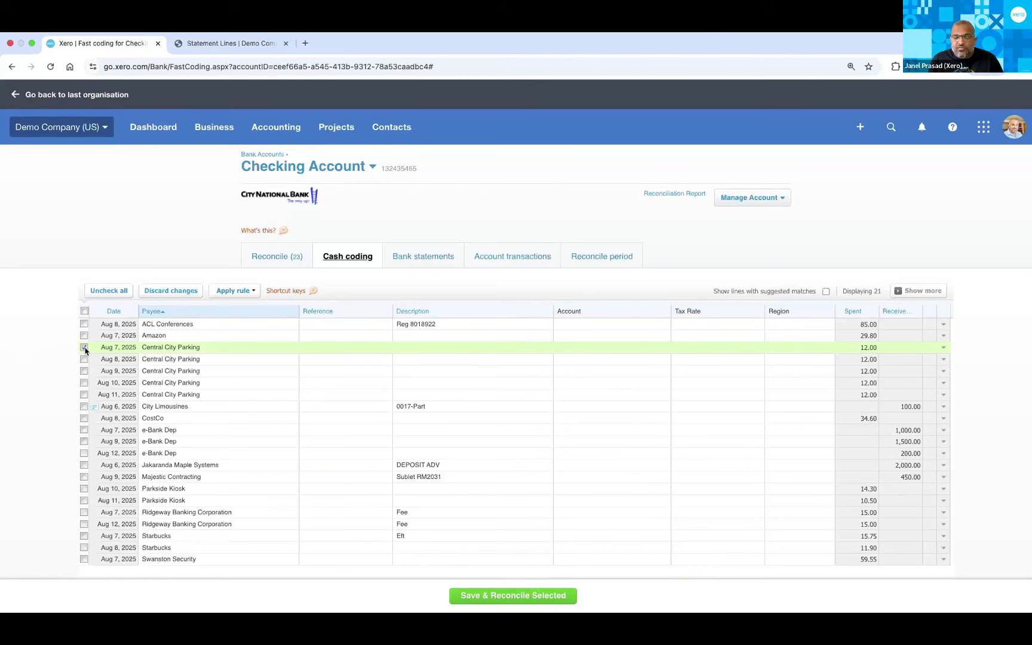
pyautogui.keyDown('shift'); pyautogui.click(84, 395); pyautogui.keyUp('shift')
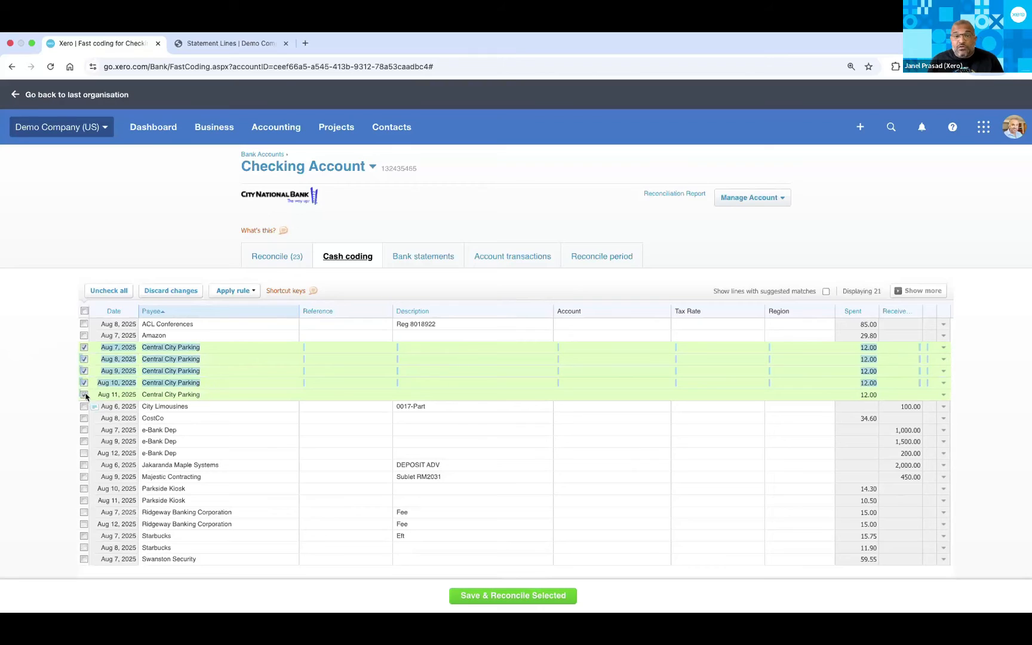
pyautogui.click(590, 350)
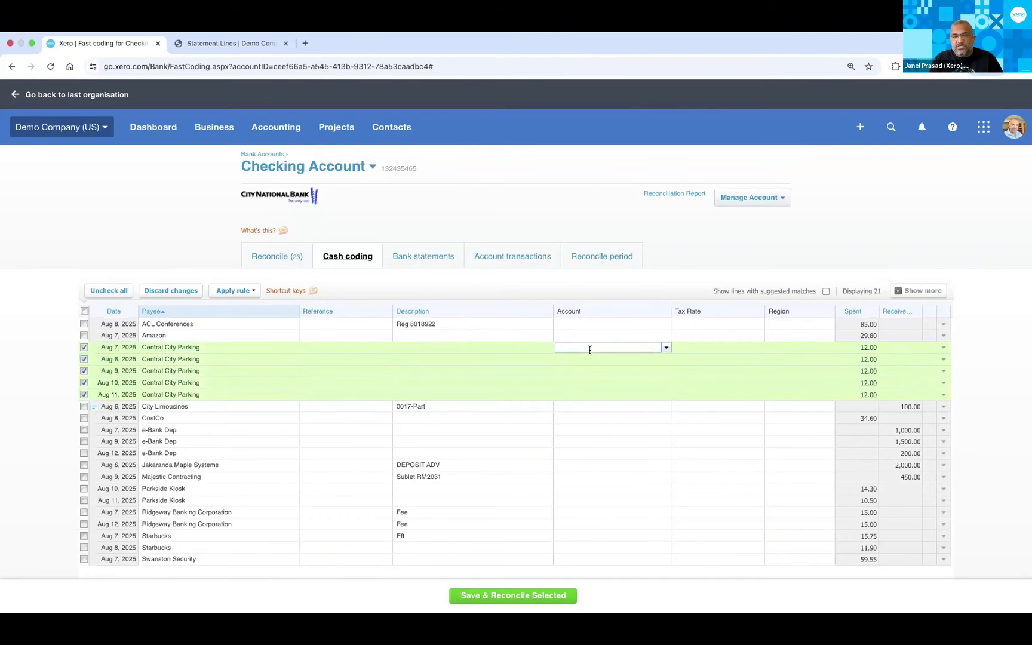
pyautogui.write('tr')
pyautogui.press('Tab')
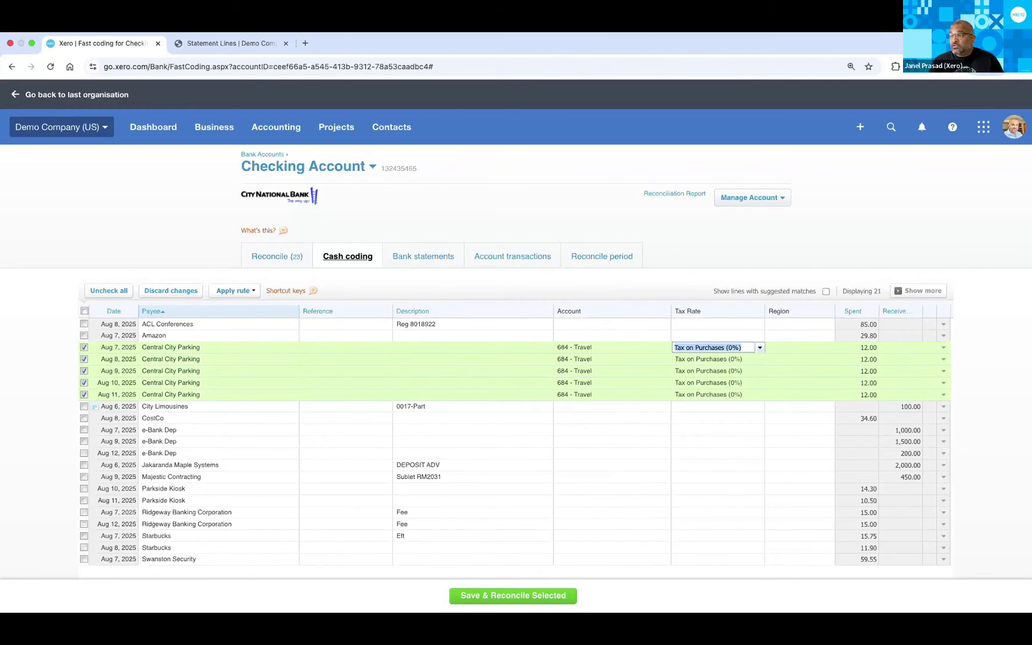
# Save and reconcile the five selected Central City Parking lines, and dismiss the completion message
pyautogui.click(509, 598)
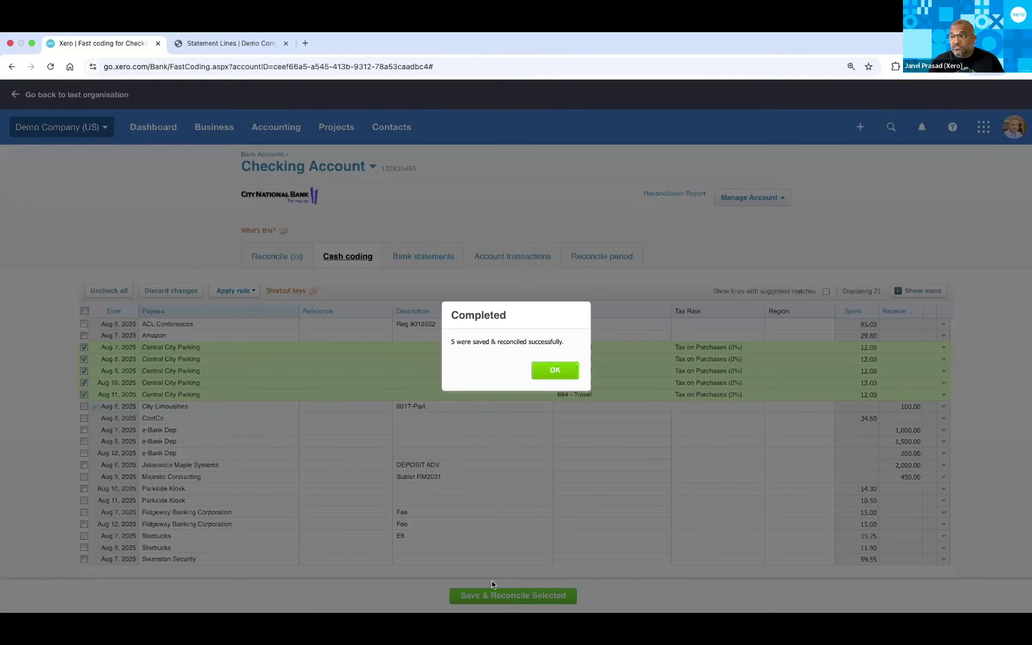
pyautogui.click(558, 371)
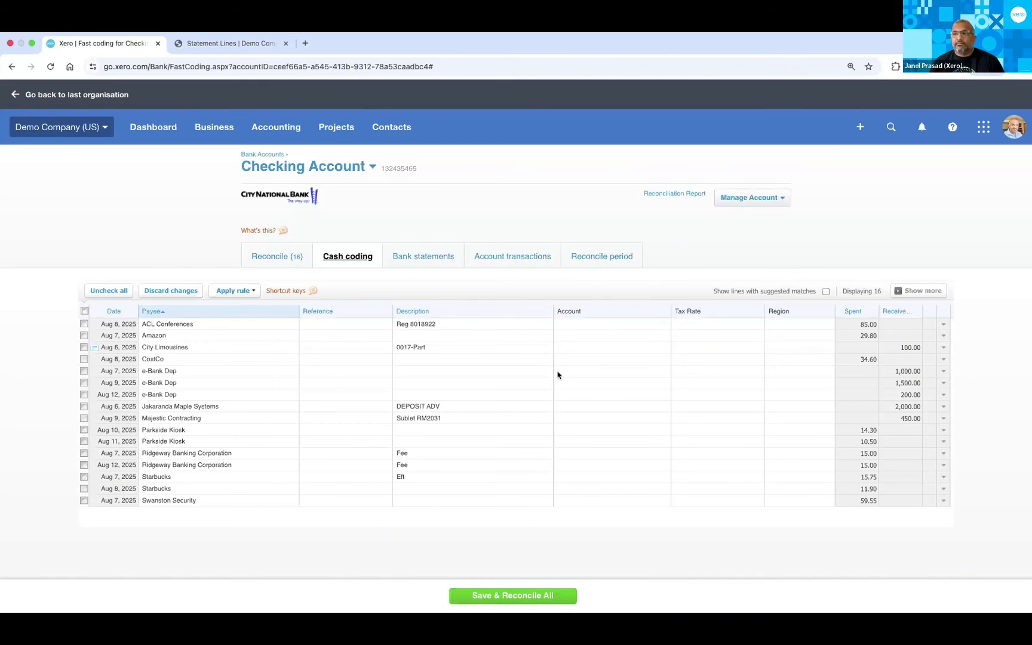
# Go to Find and recode in the accounting area and start a new find and recode search
pyautogui.click(277, 130)
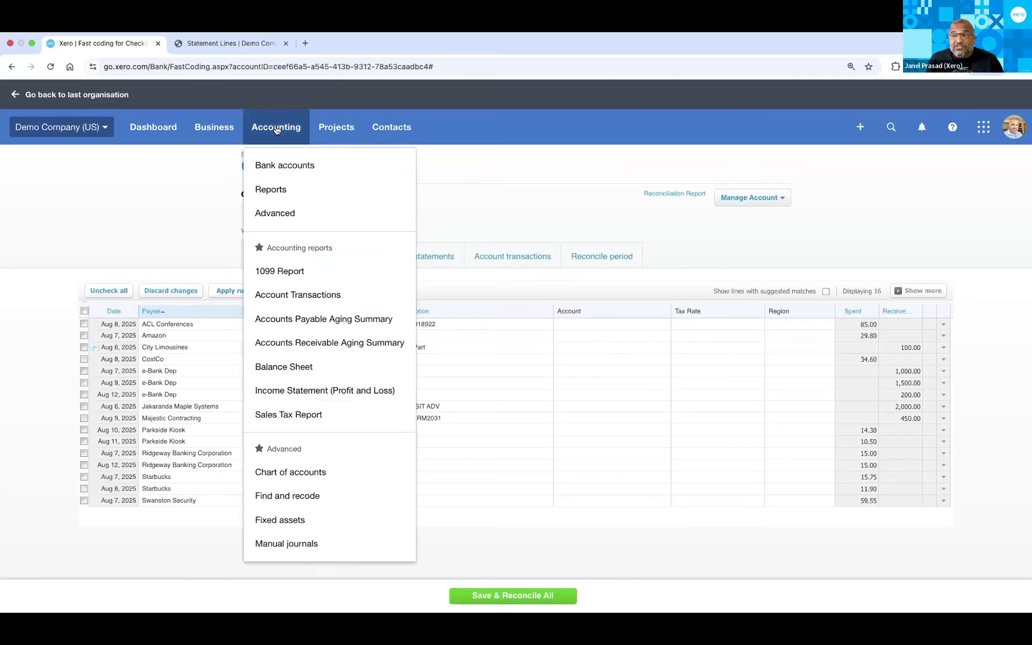
pyautogui.click(292, 499)
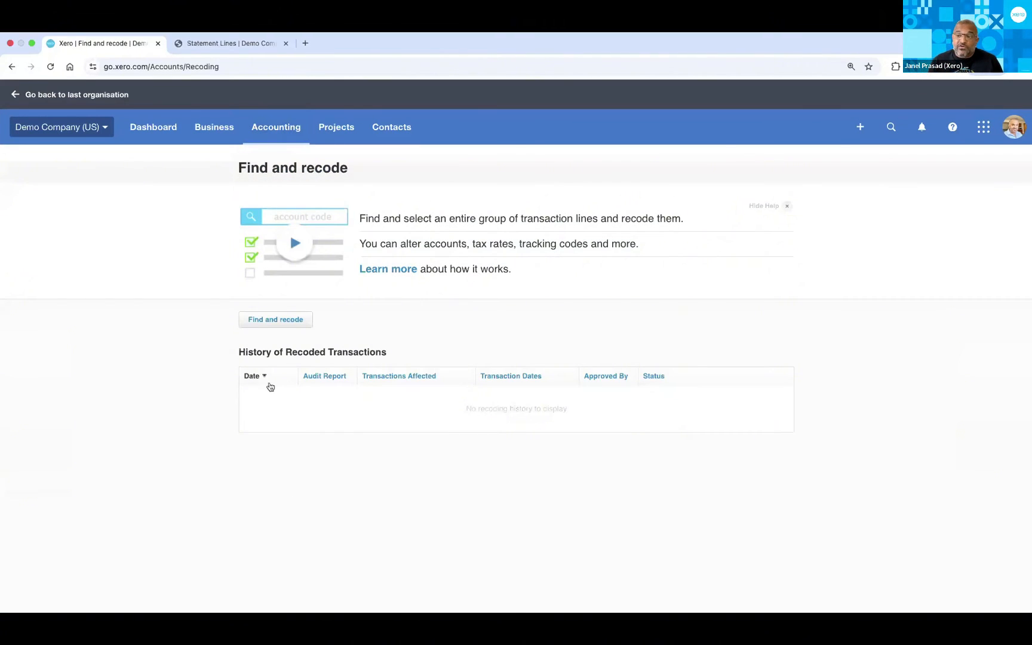
pyautogui.click(270, 322)
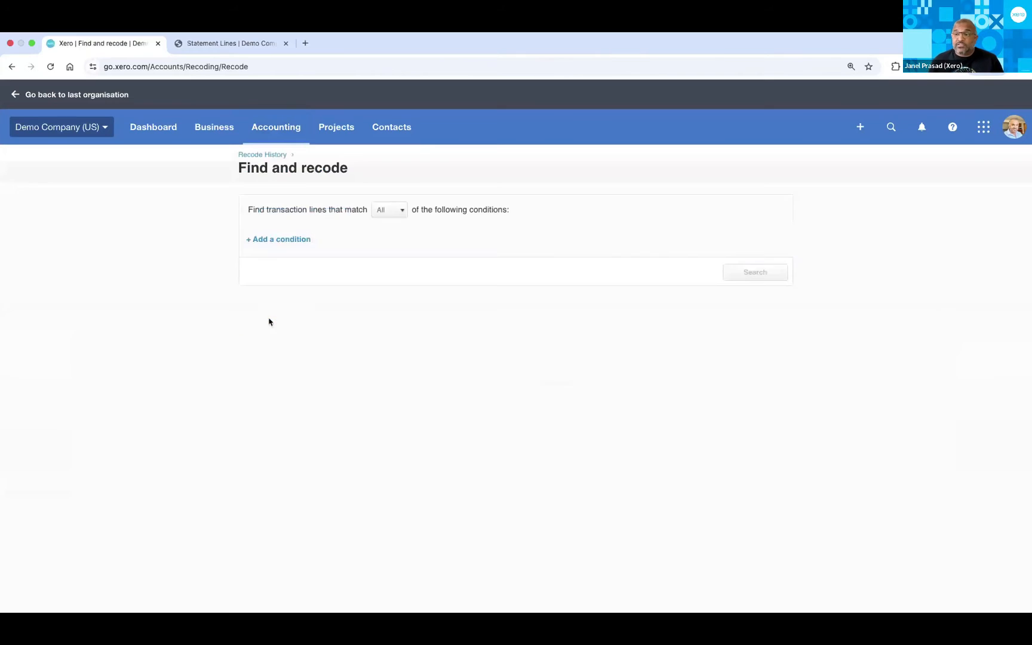
# Search for transaction lines with the condition that the account is 684 - Travel
pyautogui.click(277, 239)
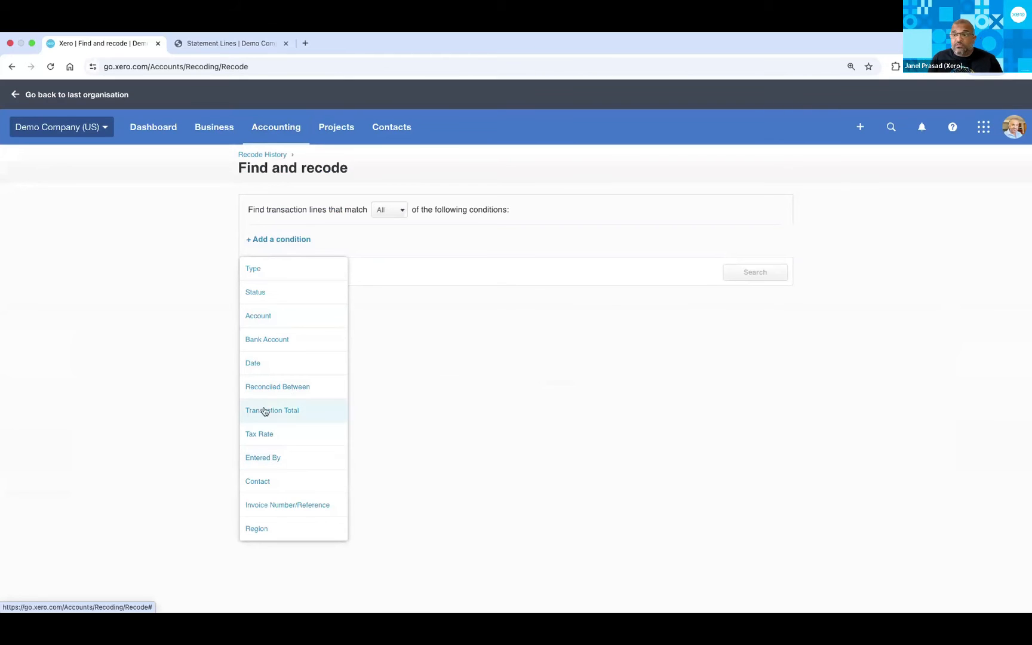
pyautogui.click(260, 316)
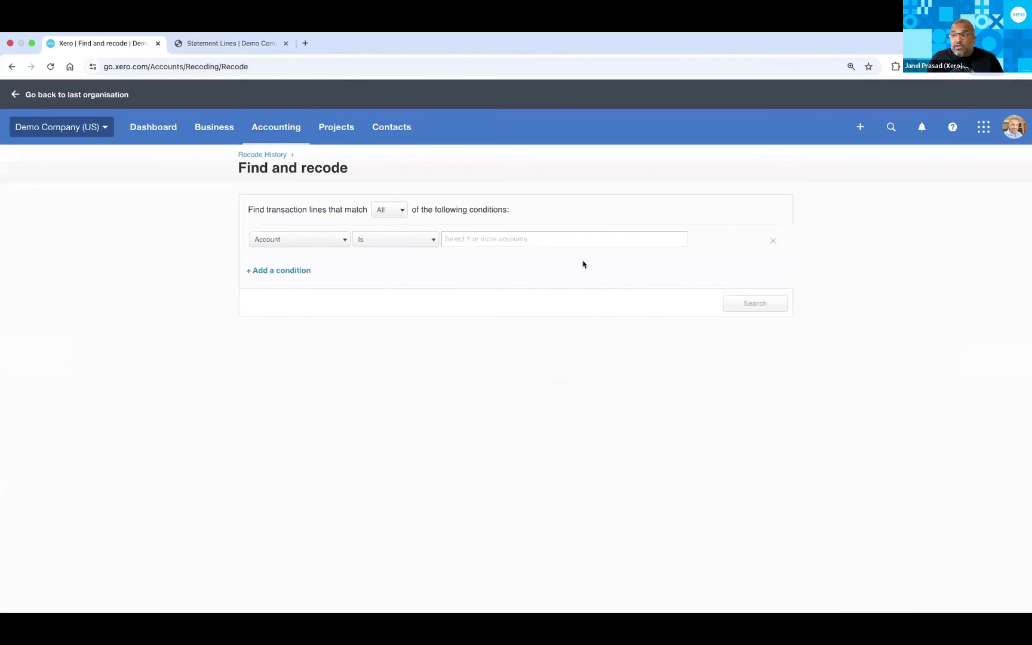
pyautogui.click(554, 236)
pyautogui.write('tr')
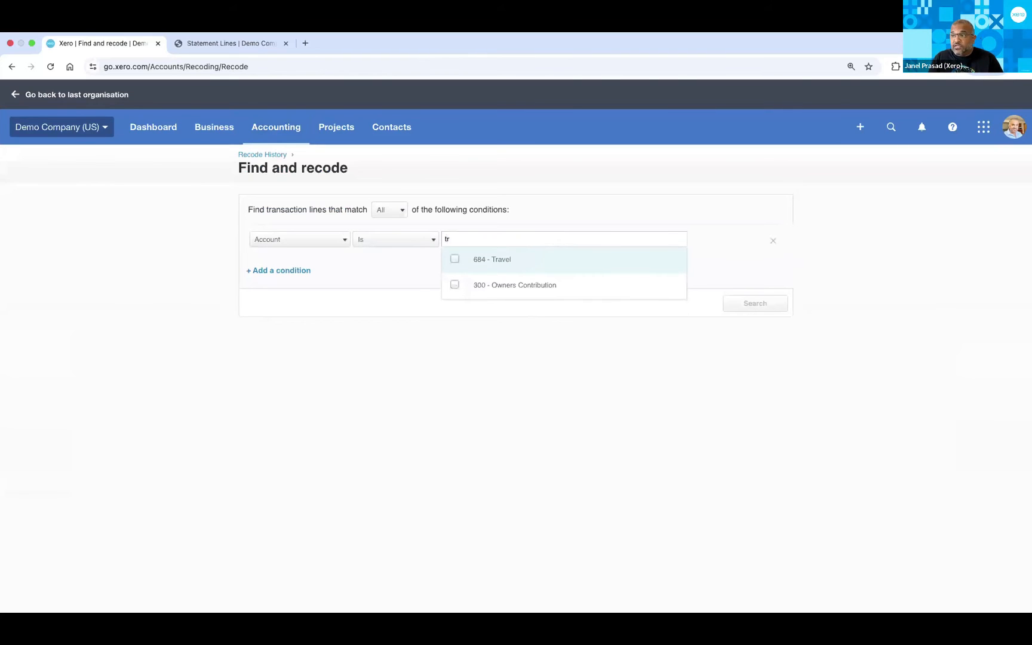
pyautogui.click(561, 260)
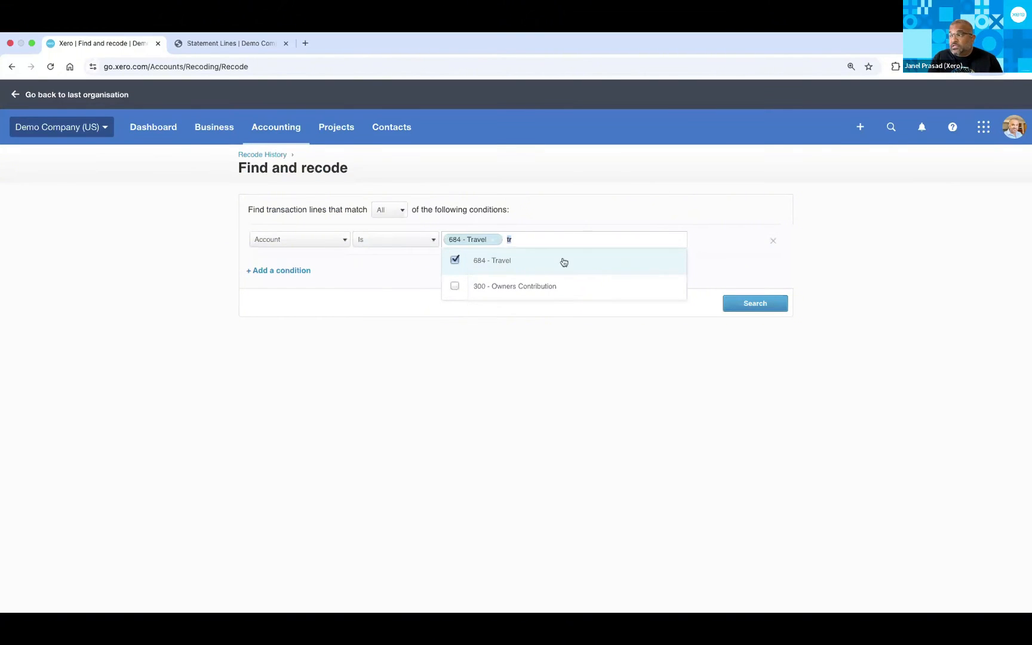
pyautogui.click(734, 306)
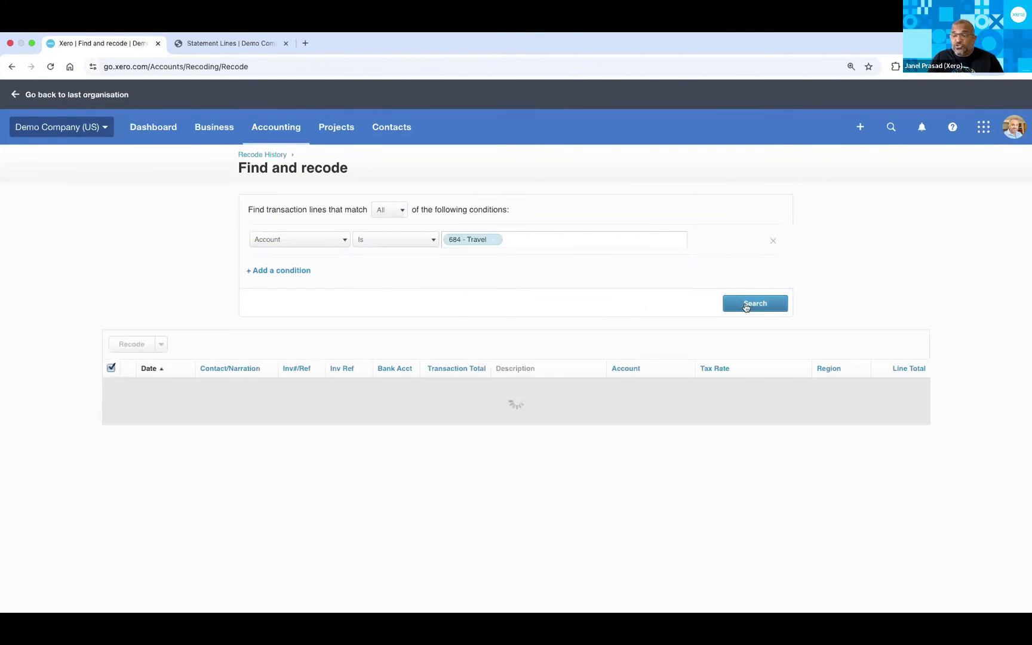
# Recode the Central City Parking lines of Aug 07, 08 and 09, 2025 to the account 652 - Office Expenses and confirm the recode
pyautogui.scroll(-2, 73, 400)
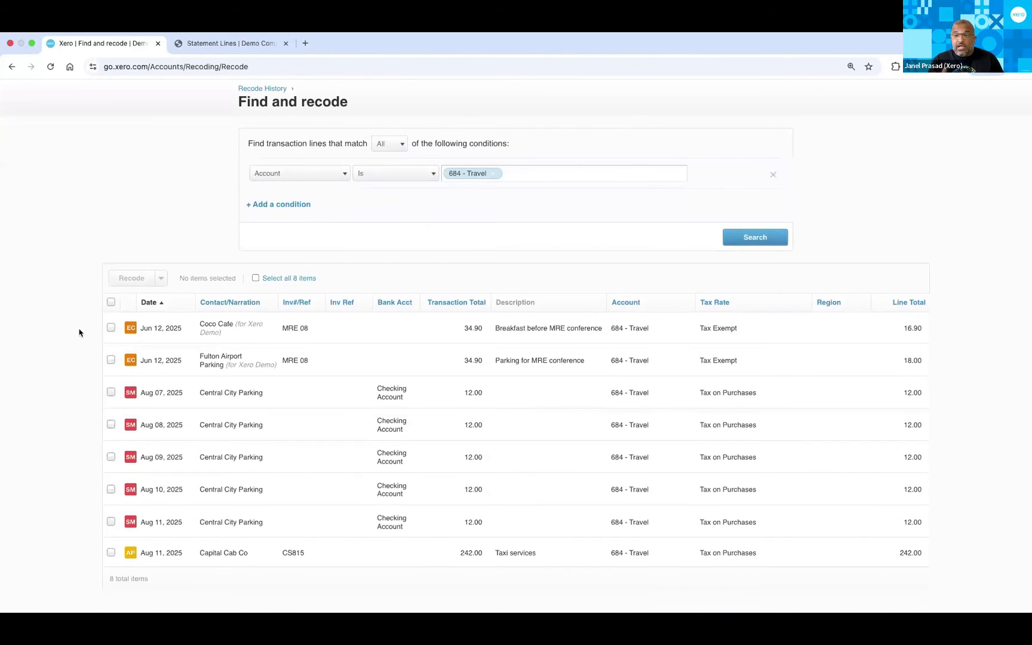
pyautogui.click(111, 392)
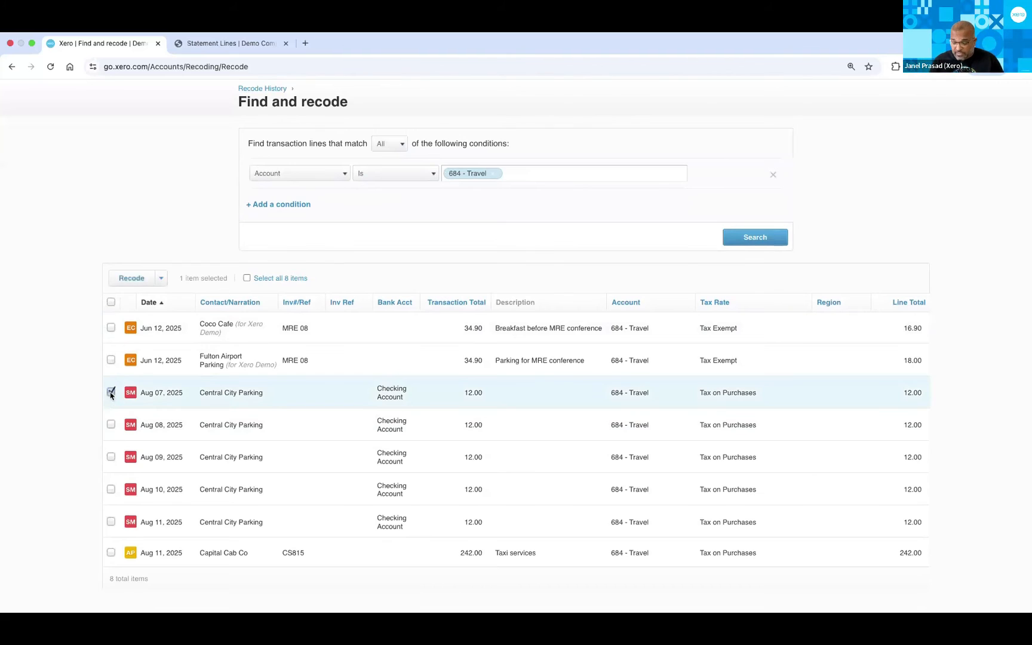
pyautogui.keyDown('shift'); pyautogui.click(110, 458); pyautogui.keyUp('shift')
pyautogui.click(136, 278)
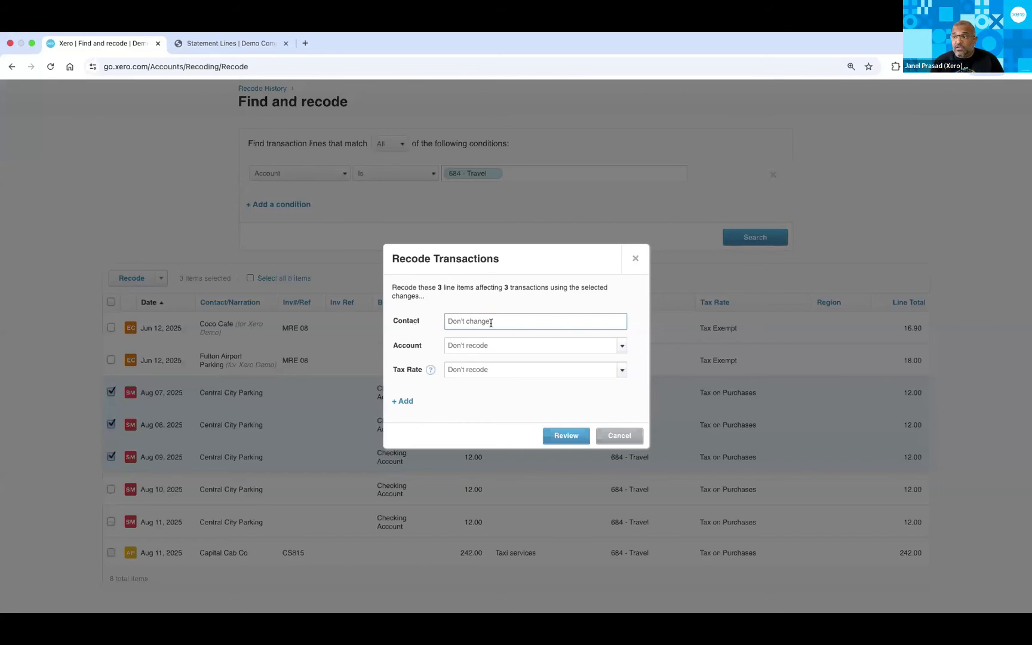
pyautogui.click(500, 346)
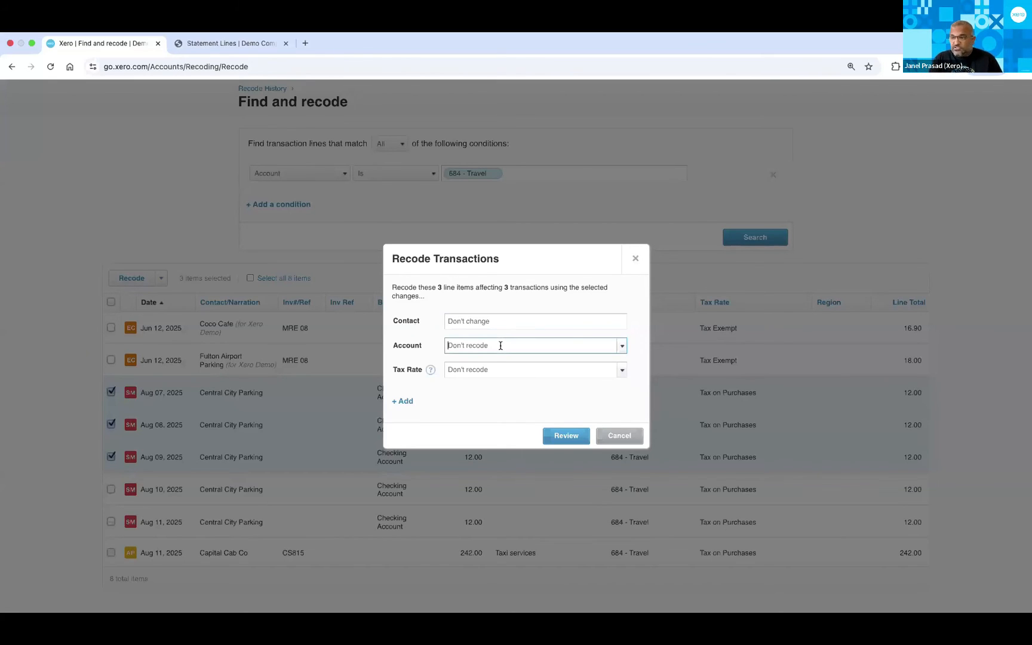
pyautogui.write('offi')
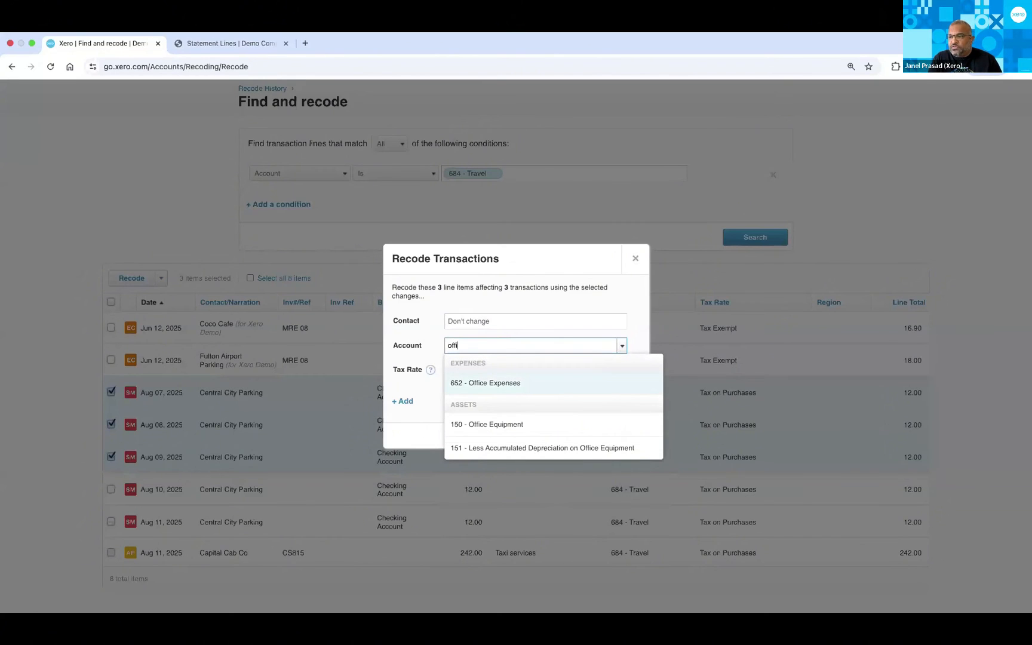
pyautogui.click(520, 388)
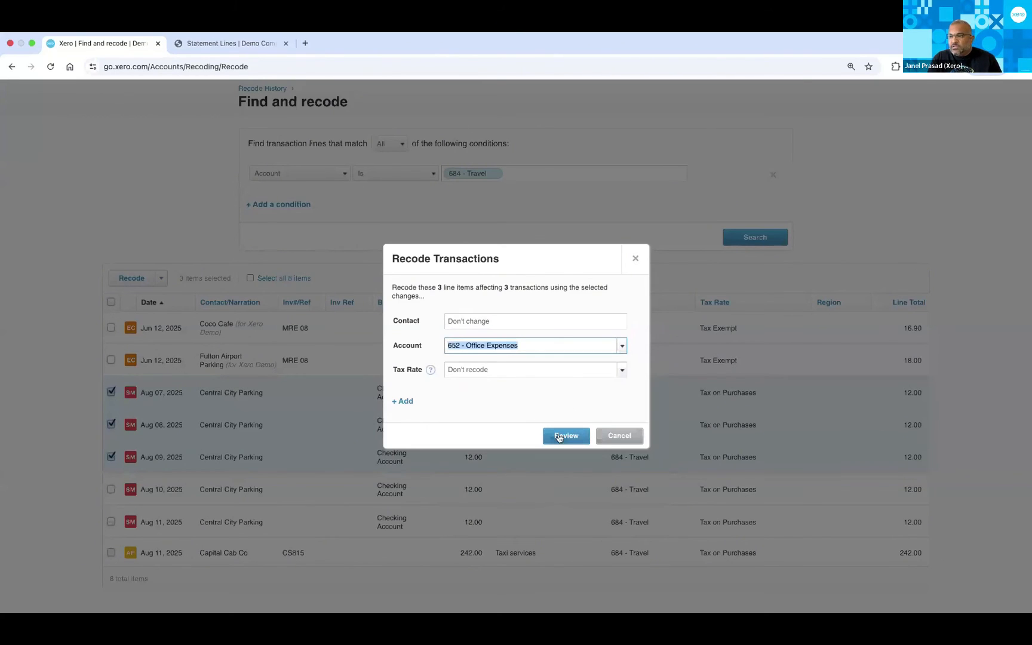
pyautogui.click(577, 430)
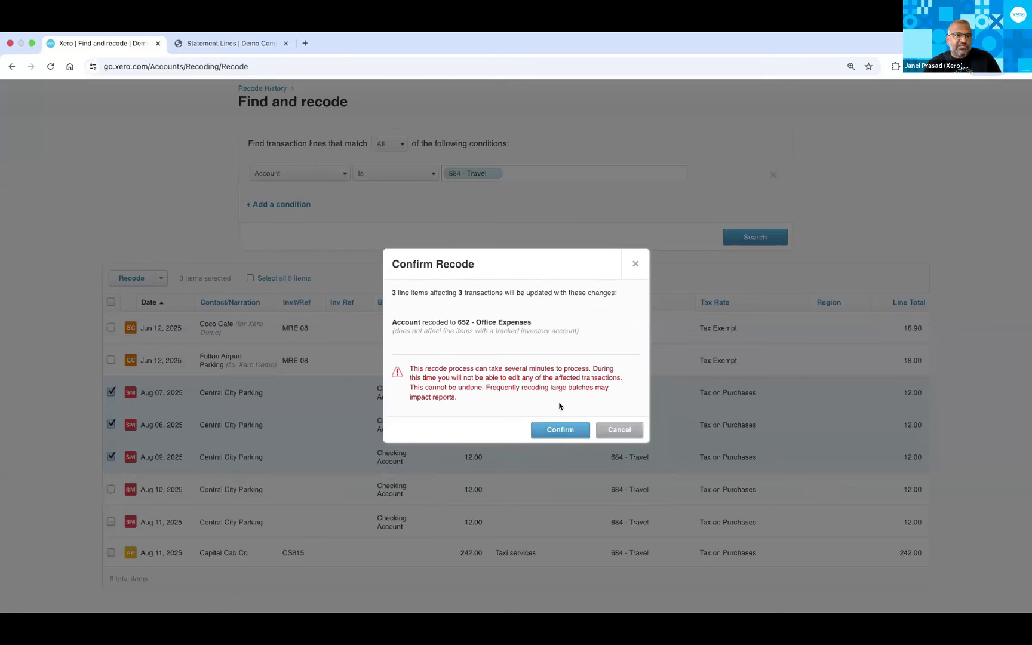
pyautogui.click(560, 432)
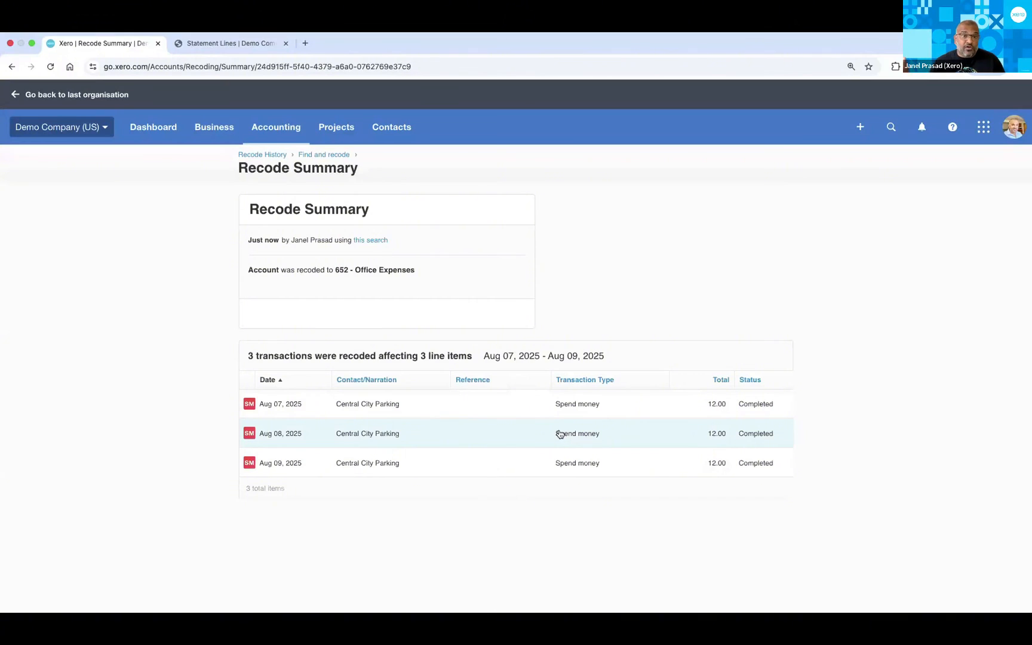
# Open the recoded Aug 07, 2025 Central City Parking transaction and check its account and history entries
pyautogui.click(482, 409)
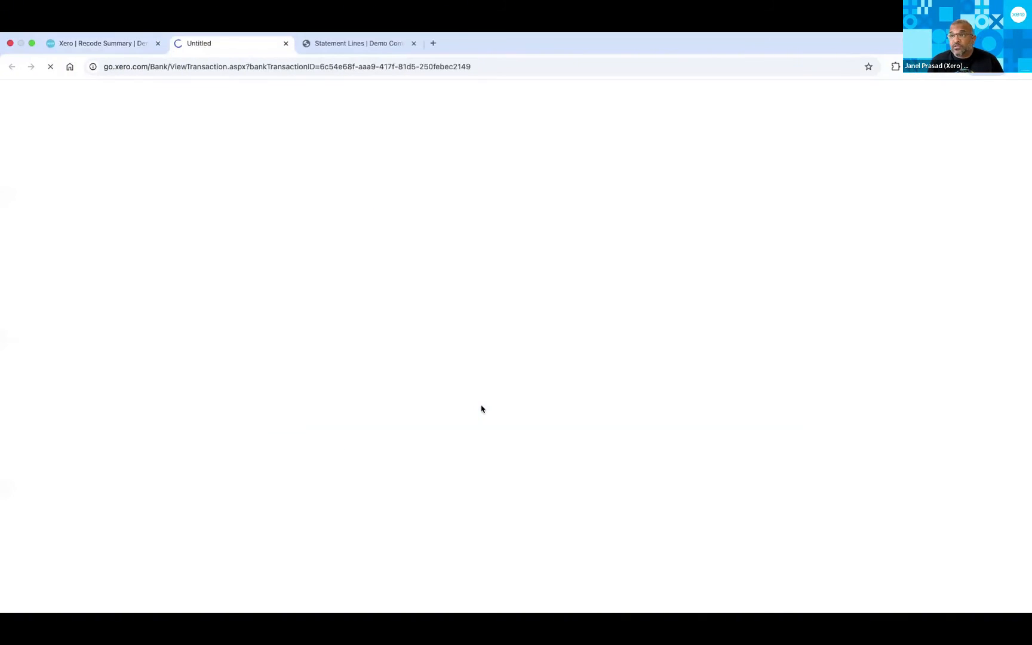
pyautogui.moveTo(553, 335); pyautogui.dragTo(494, 336)
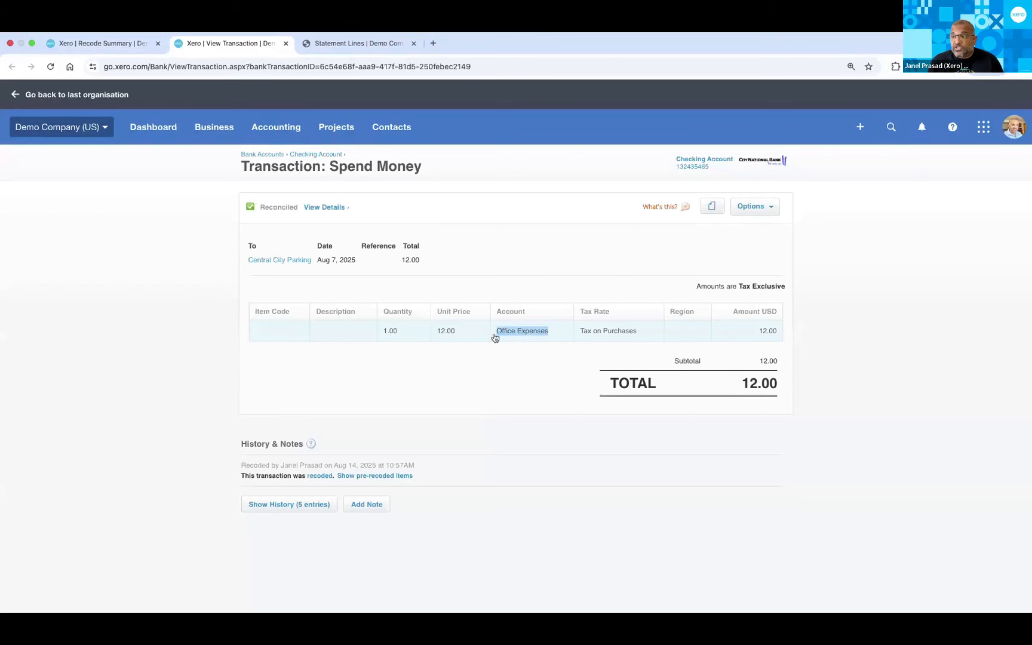
pyautogui.click(156, 417)
pyautogui.click(272, 509)
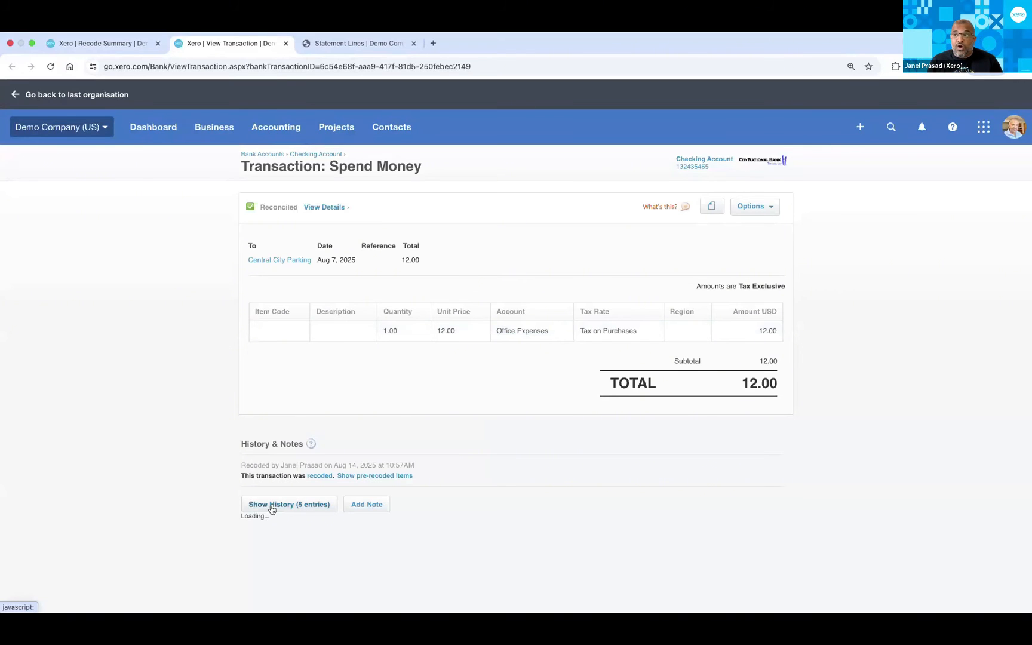
pyautogui.scroll(-2, 250, 472)
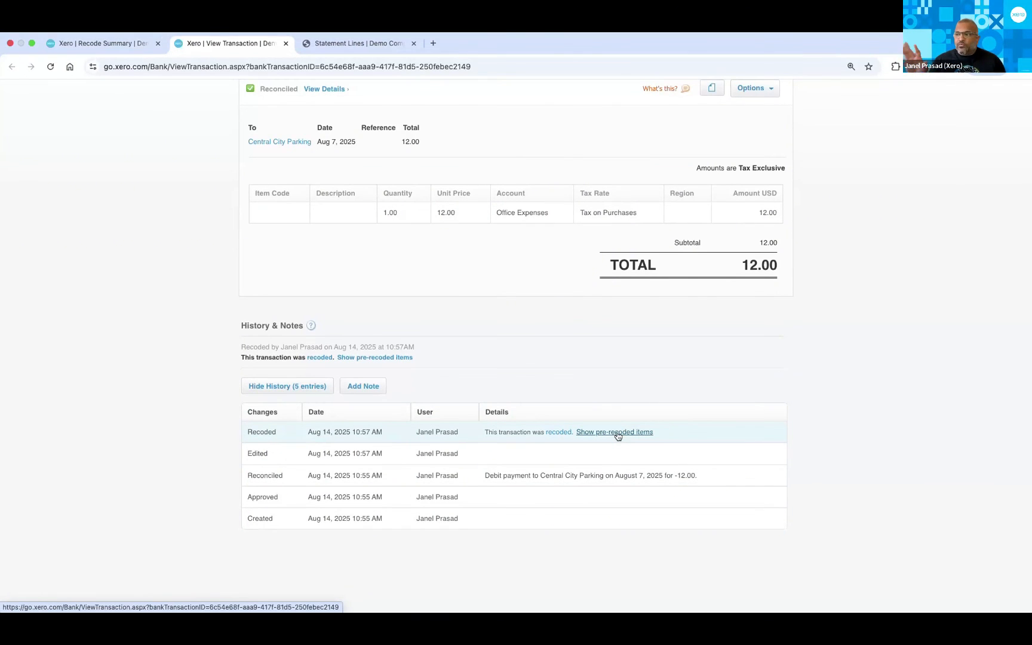
pyautogui.scroll(3, 617, 436)
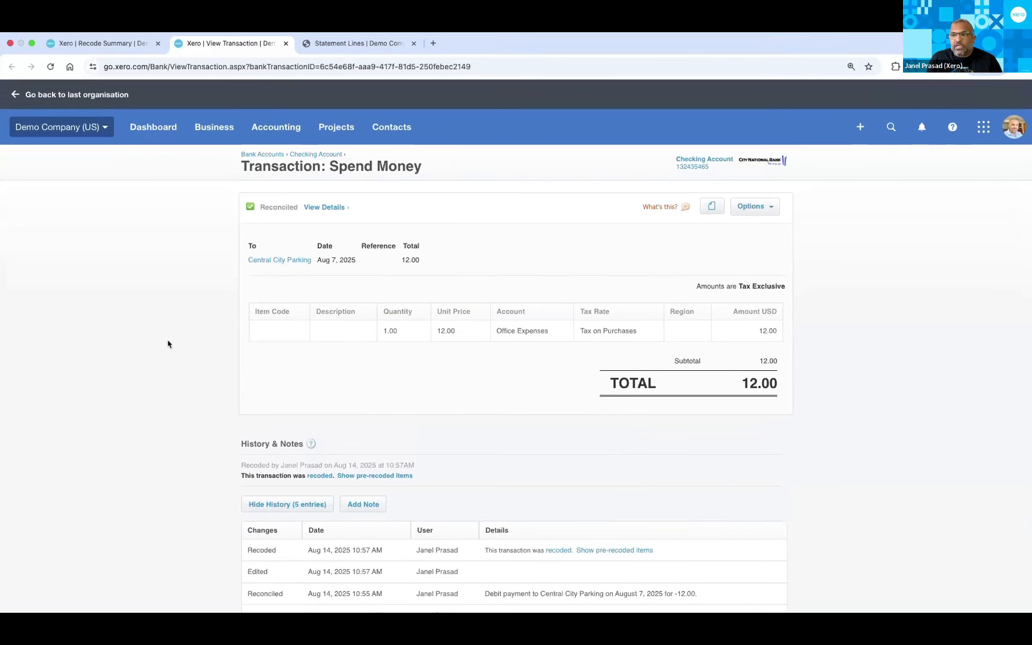
# Open the reports home page and look through the available report categories
pyautogui.click(273, 132)
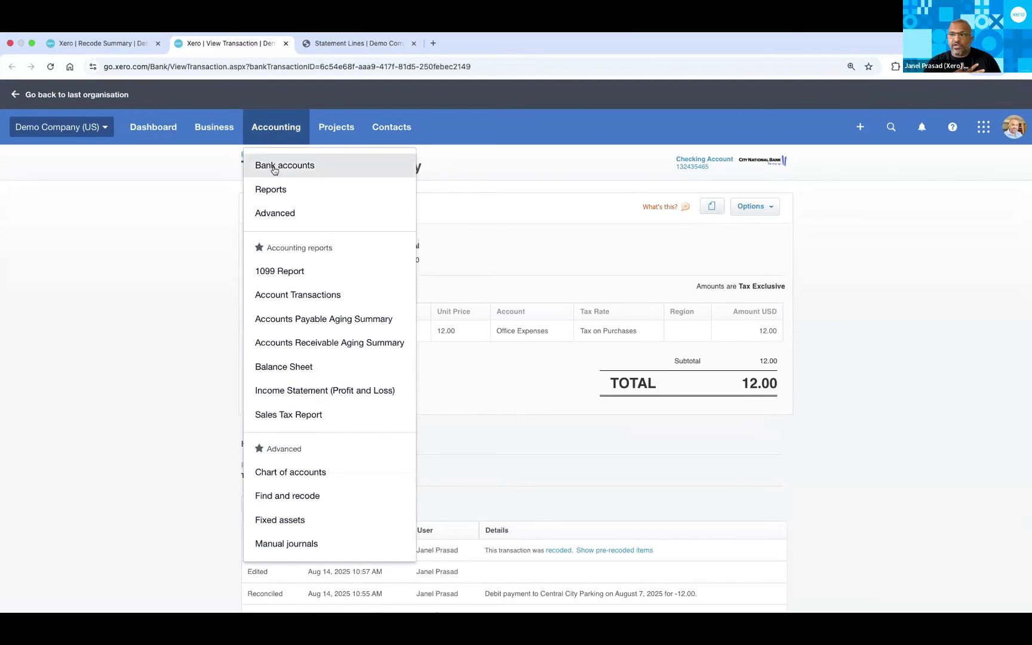
pyautogui.click(274, 190)
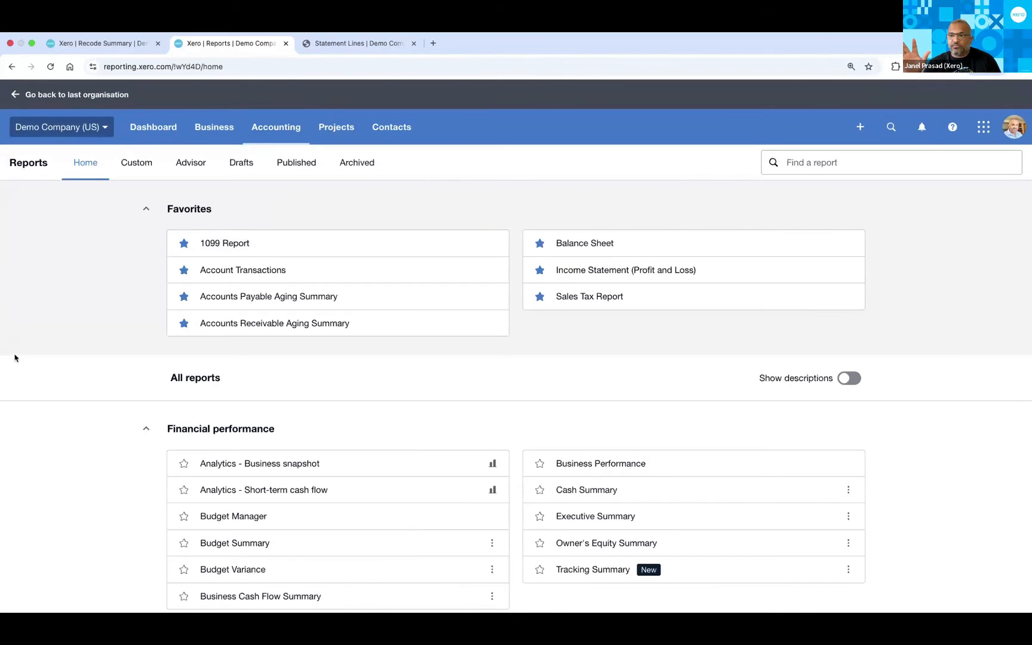
pyautogui.scroll(-5, 13, 355)
pyautogui.scroll(-4, 54, 257)
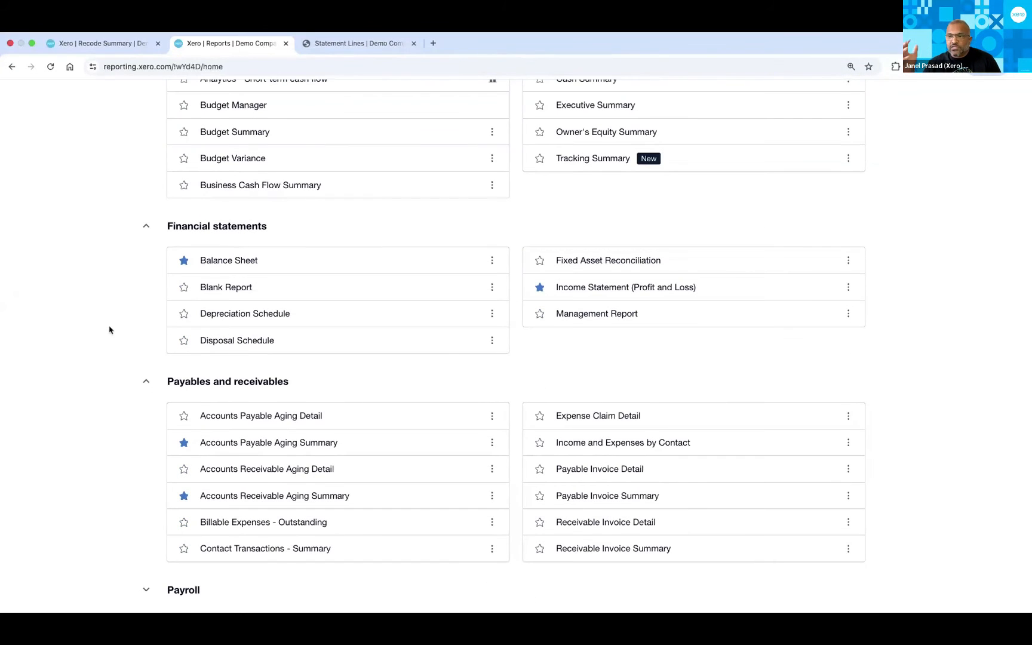
pyautogui.scroll(-3, 110, 330)
pyautogui.scroll(-8, 110, 330)
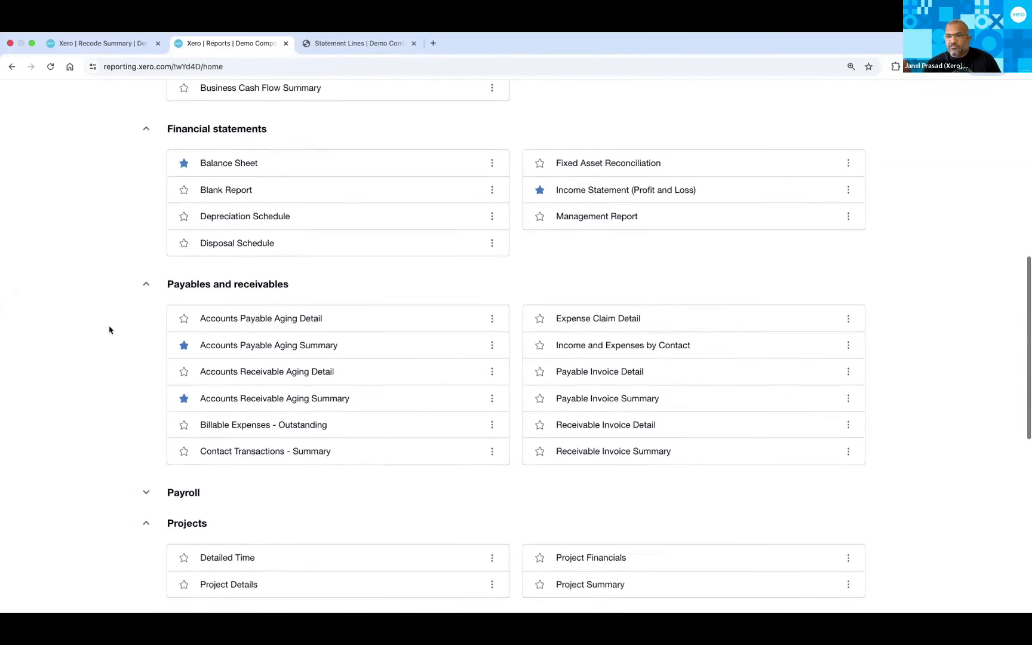
pyautogui.scroll(-9, 109, 329)
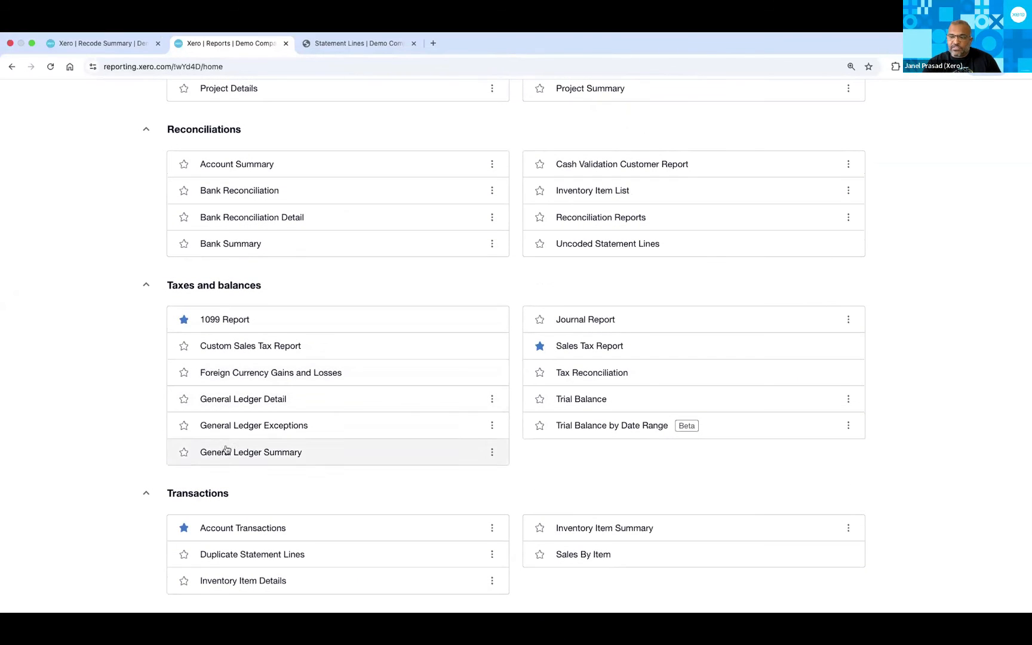
pyautogui.scroll(6, 123, 355)
pyautogui.scroll(18, 122, 355)
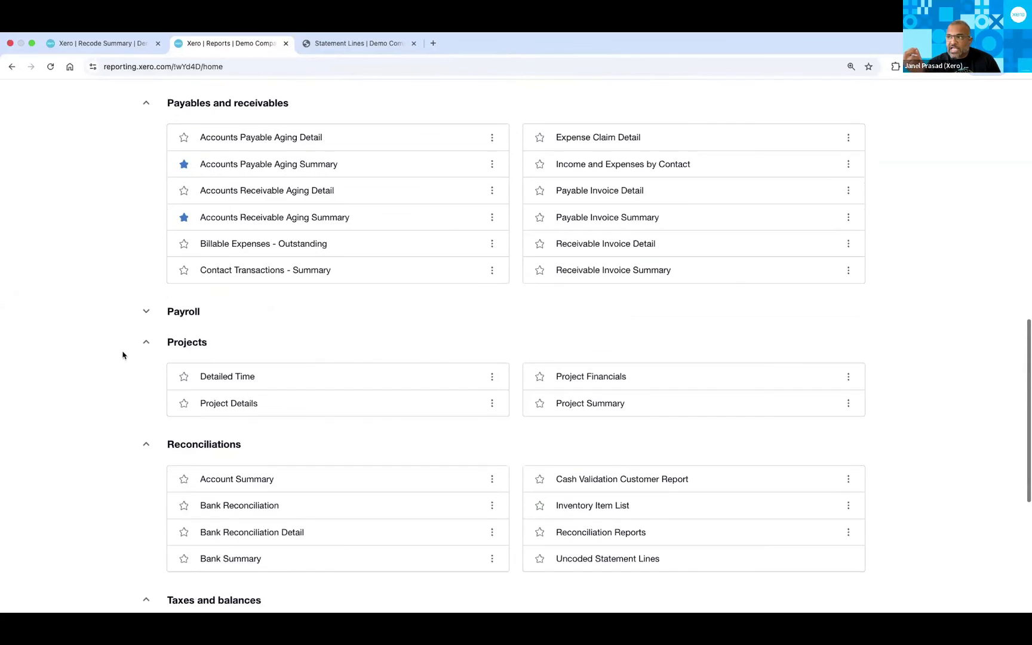
pyautogui.scroll(3, 122, 356)
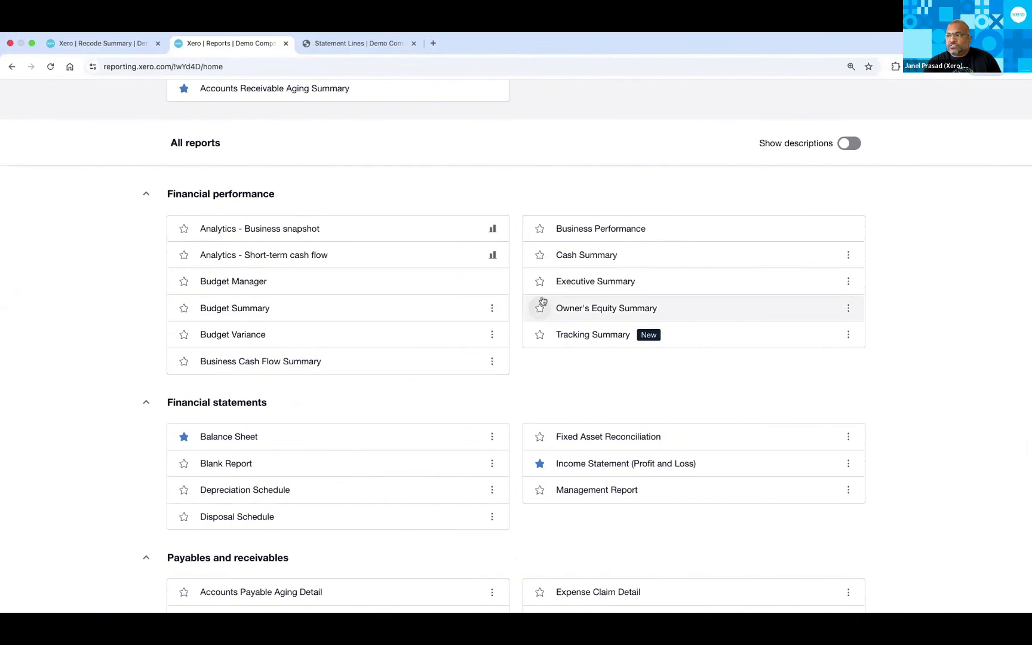
# Open the Executive Summary report and review its figures and variances from Cash through Position
pyautogui.click(587, 282)
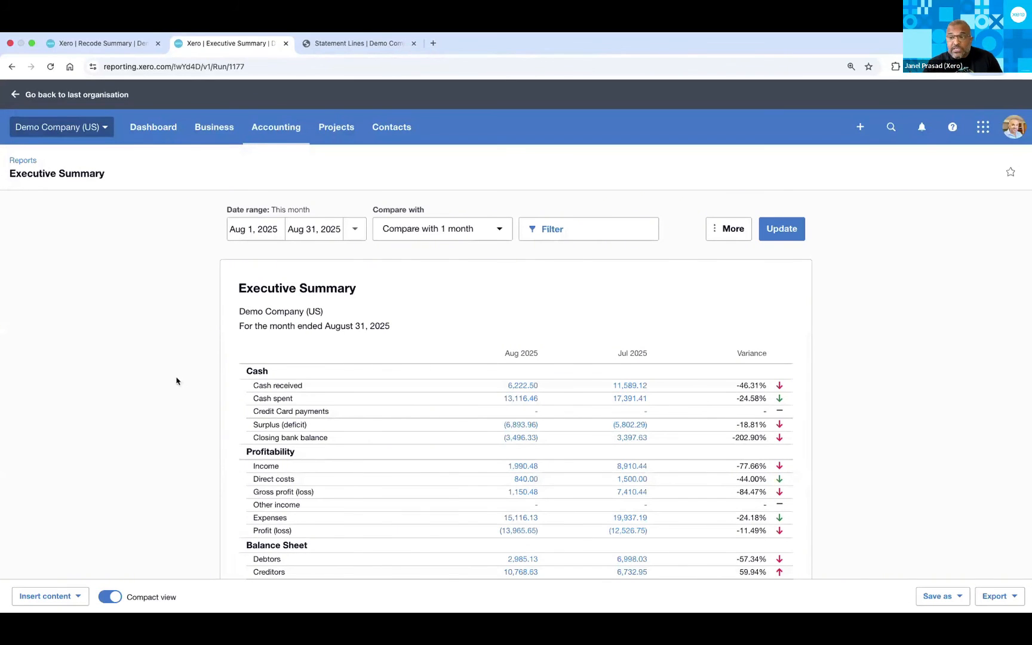
pyautogui.scroll(-1, 357, 336)
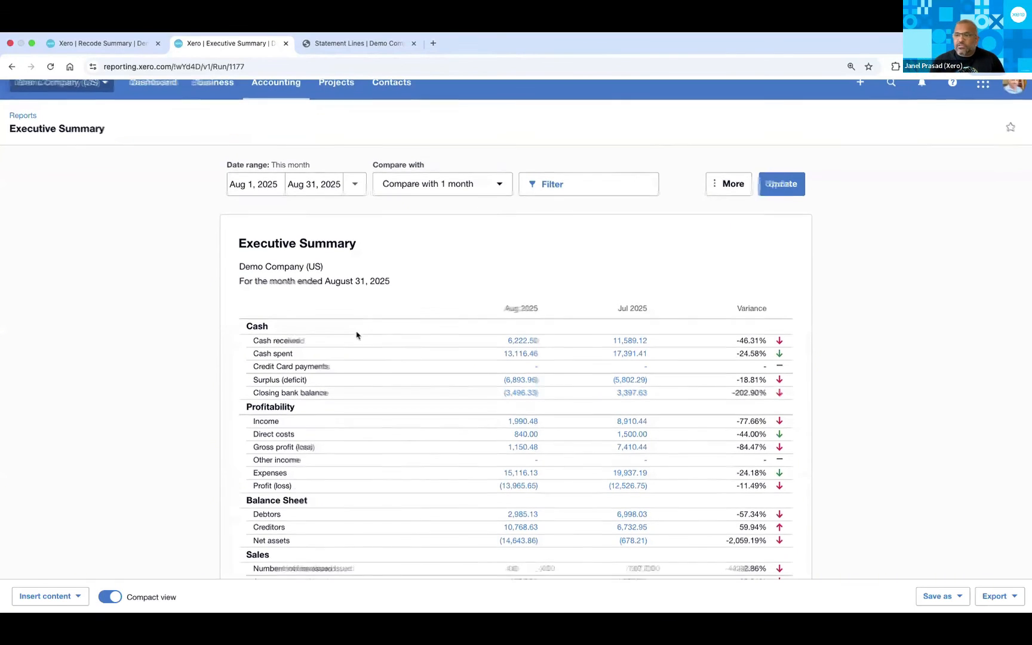
pyautogui.scroll(-2, 356, 335)
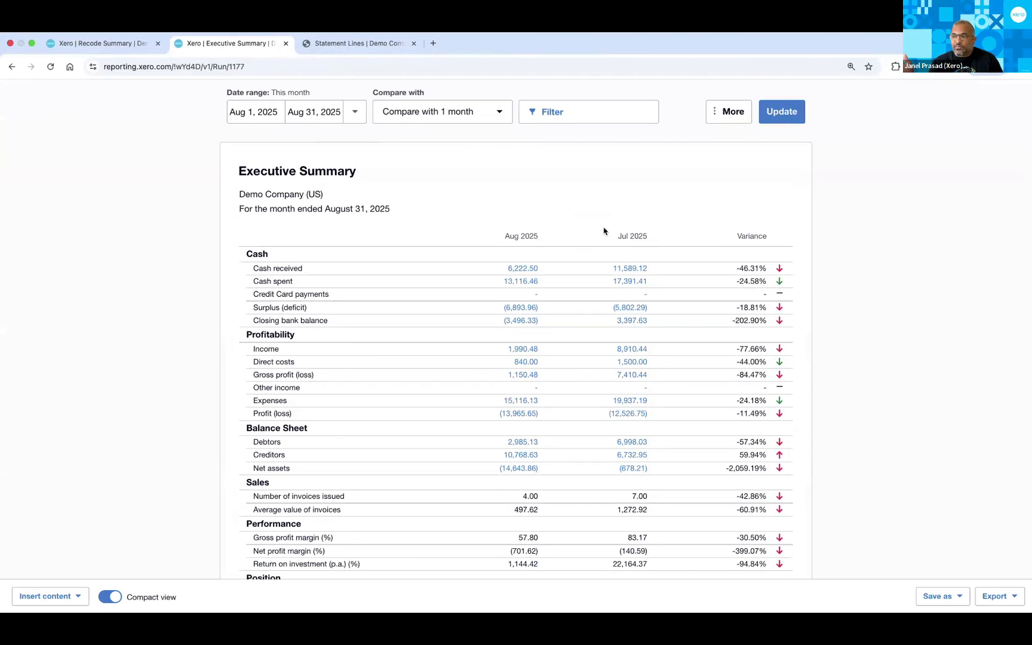
pyautogui.scroll(-2, 446, 311)
pyautogui.scroll(-1, 446, 311)
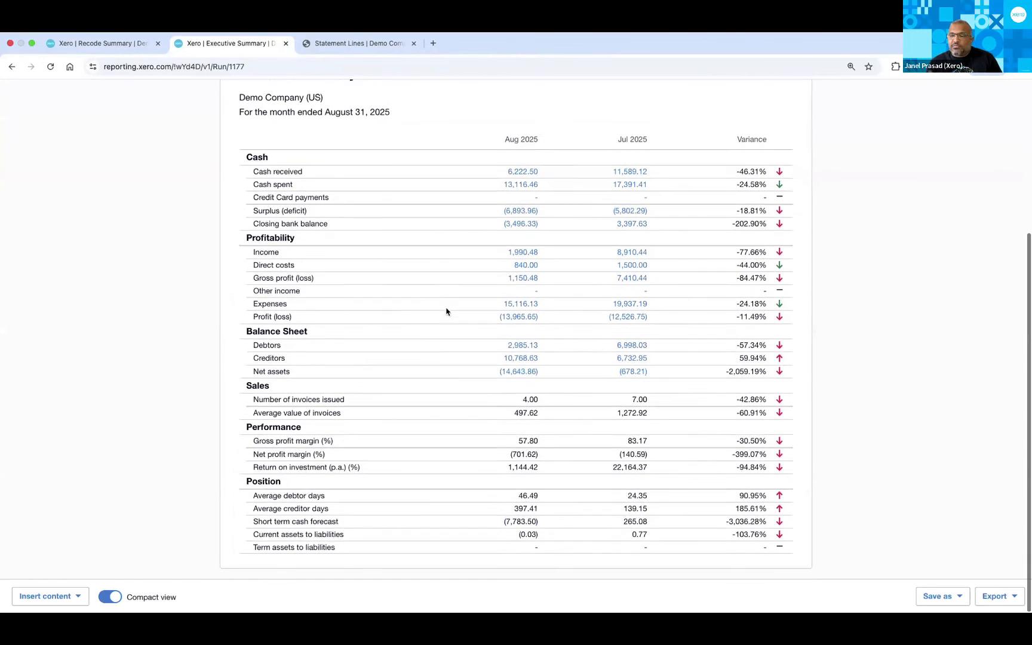
pyautogui.scroll(5, 446, 311)
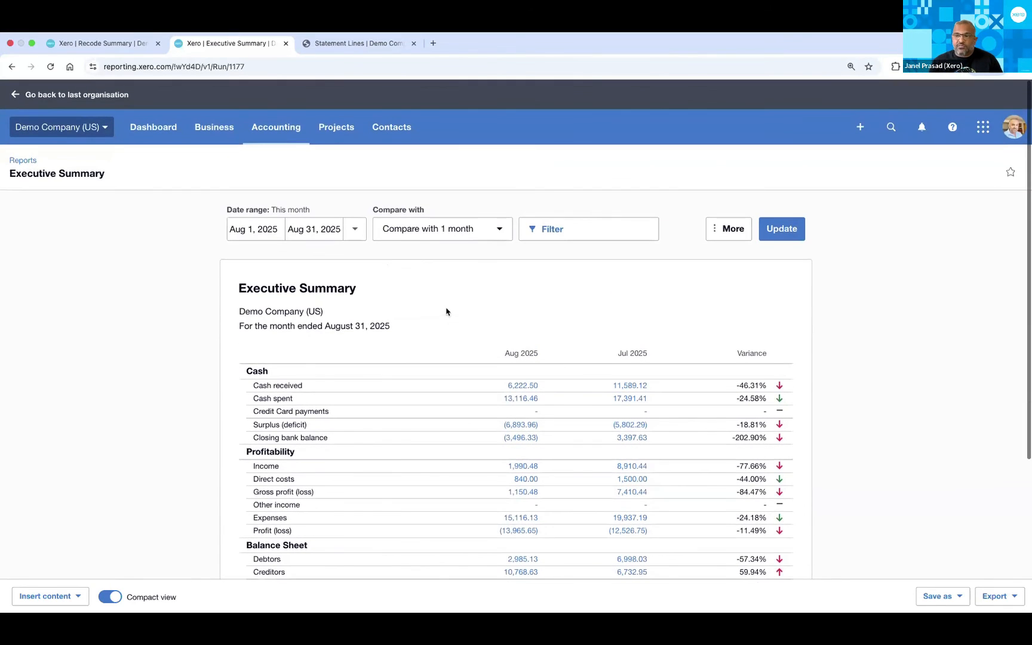
# Open the Income Statement (Profit and Loss) report and review its figures from Income through Net Income
pyautogui.click(279, 134)
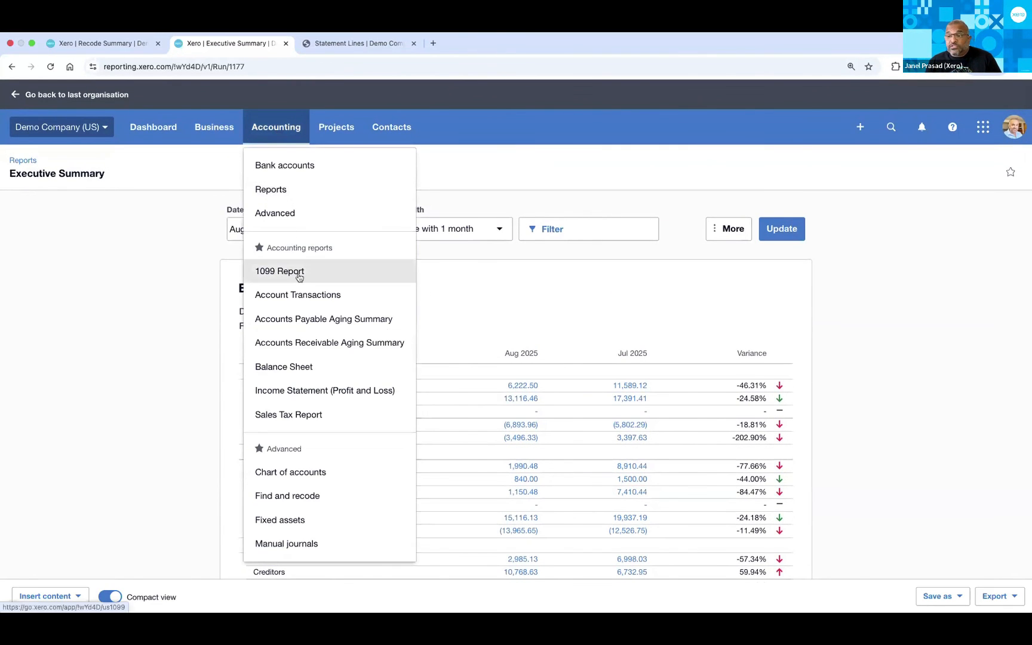
pyautogui.click(305, 391)
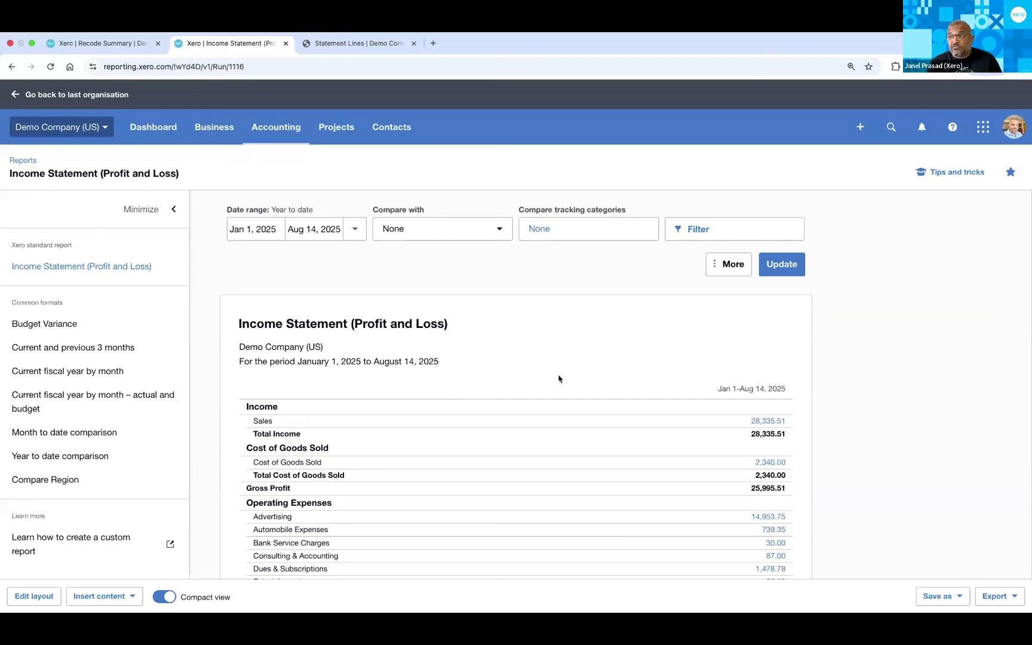
pyautogui.scroll(-1, 559, 379)
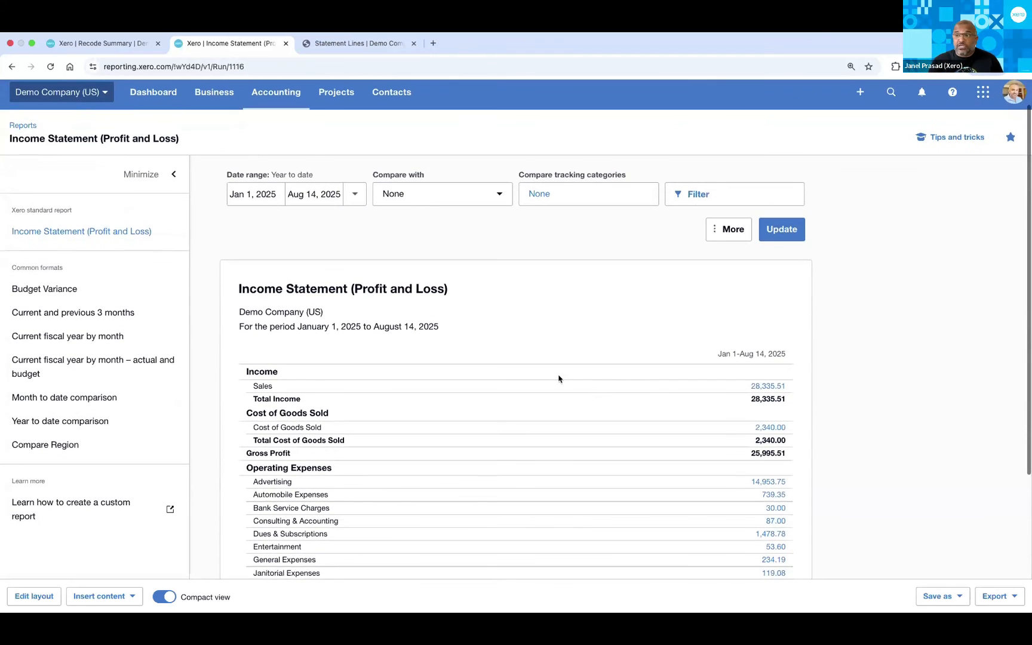
pyautogui.scroll(-5, 559, 378)
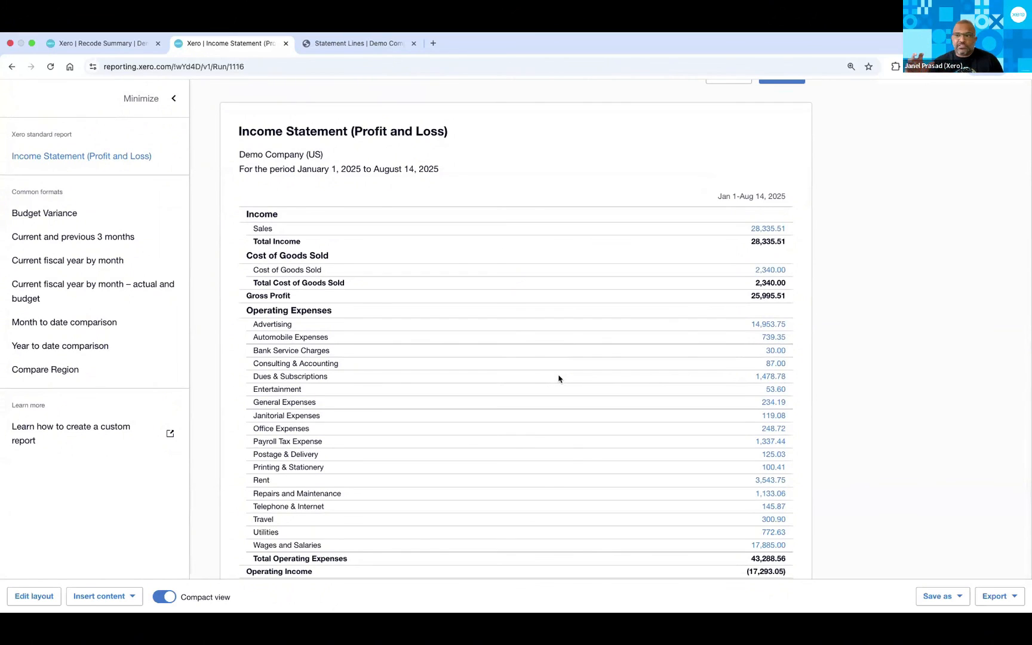
pyautogui.scroll(-1, 558, 379)
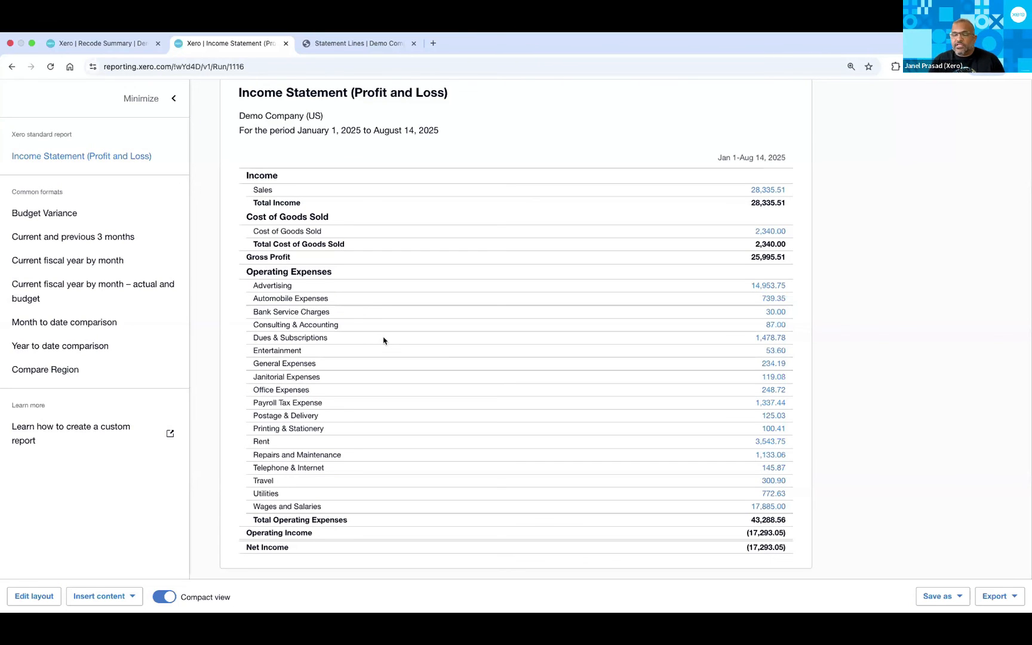
pyautogui.scroll(5, 384, 341)
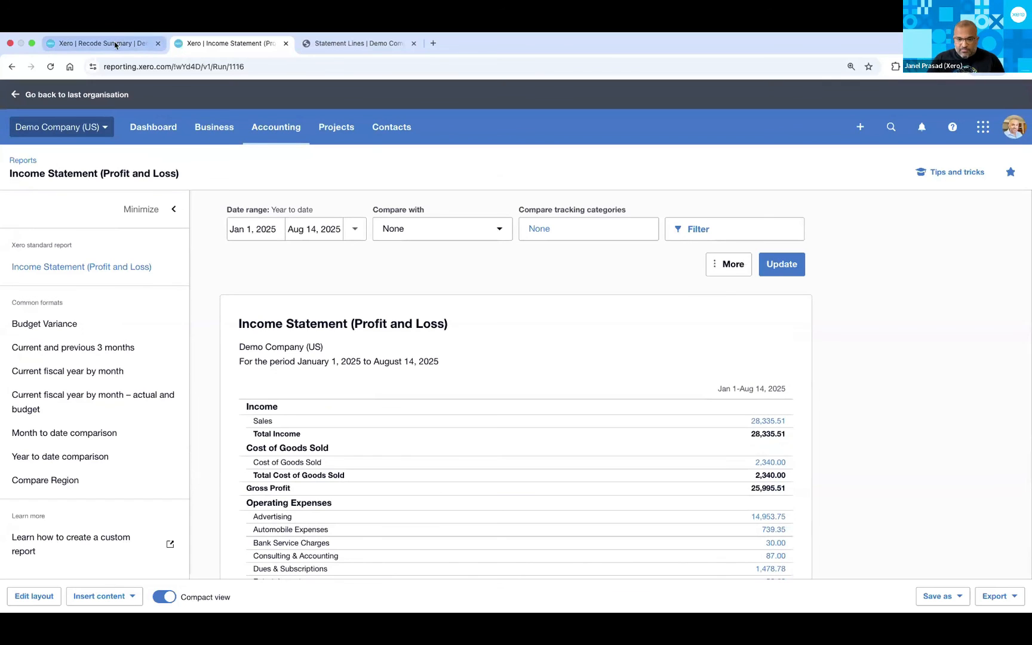
# Switch to the Google Slides presentation and advance it to the "Communities of purpose" slide
pyautogui.hotkey('ctrl', 'Right')
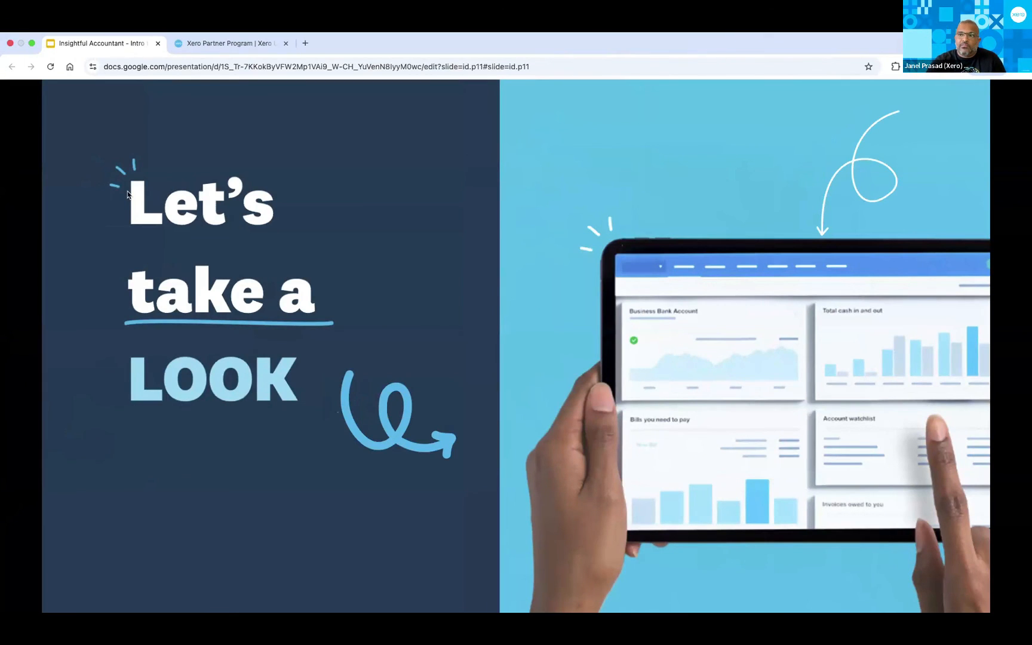
pyautogui.press('Right')
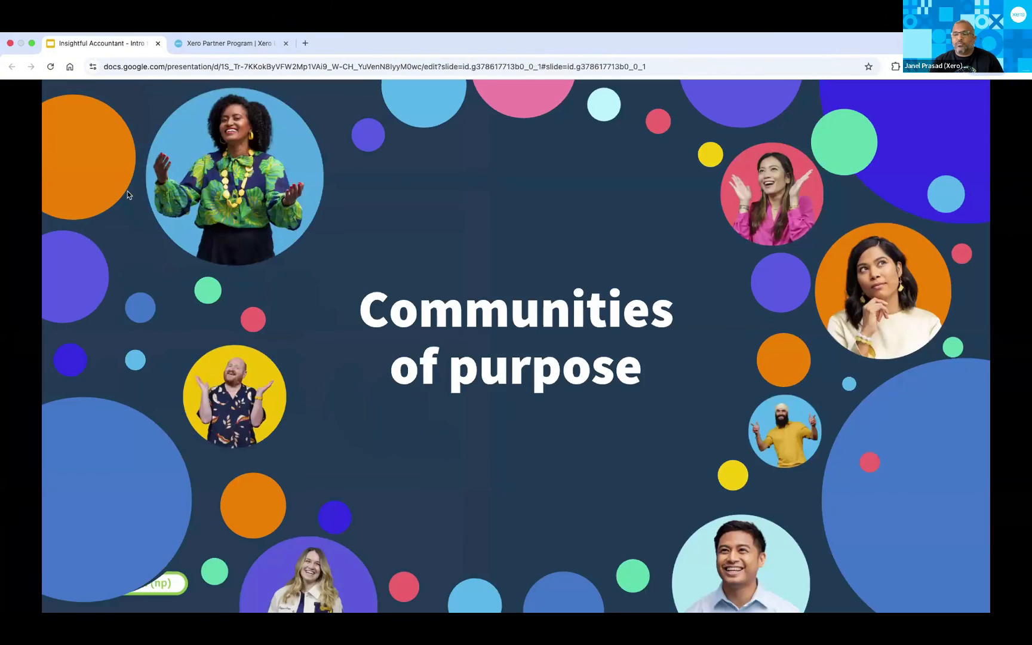